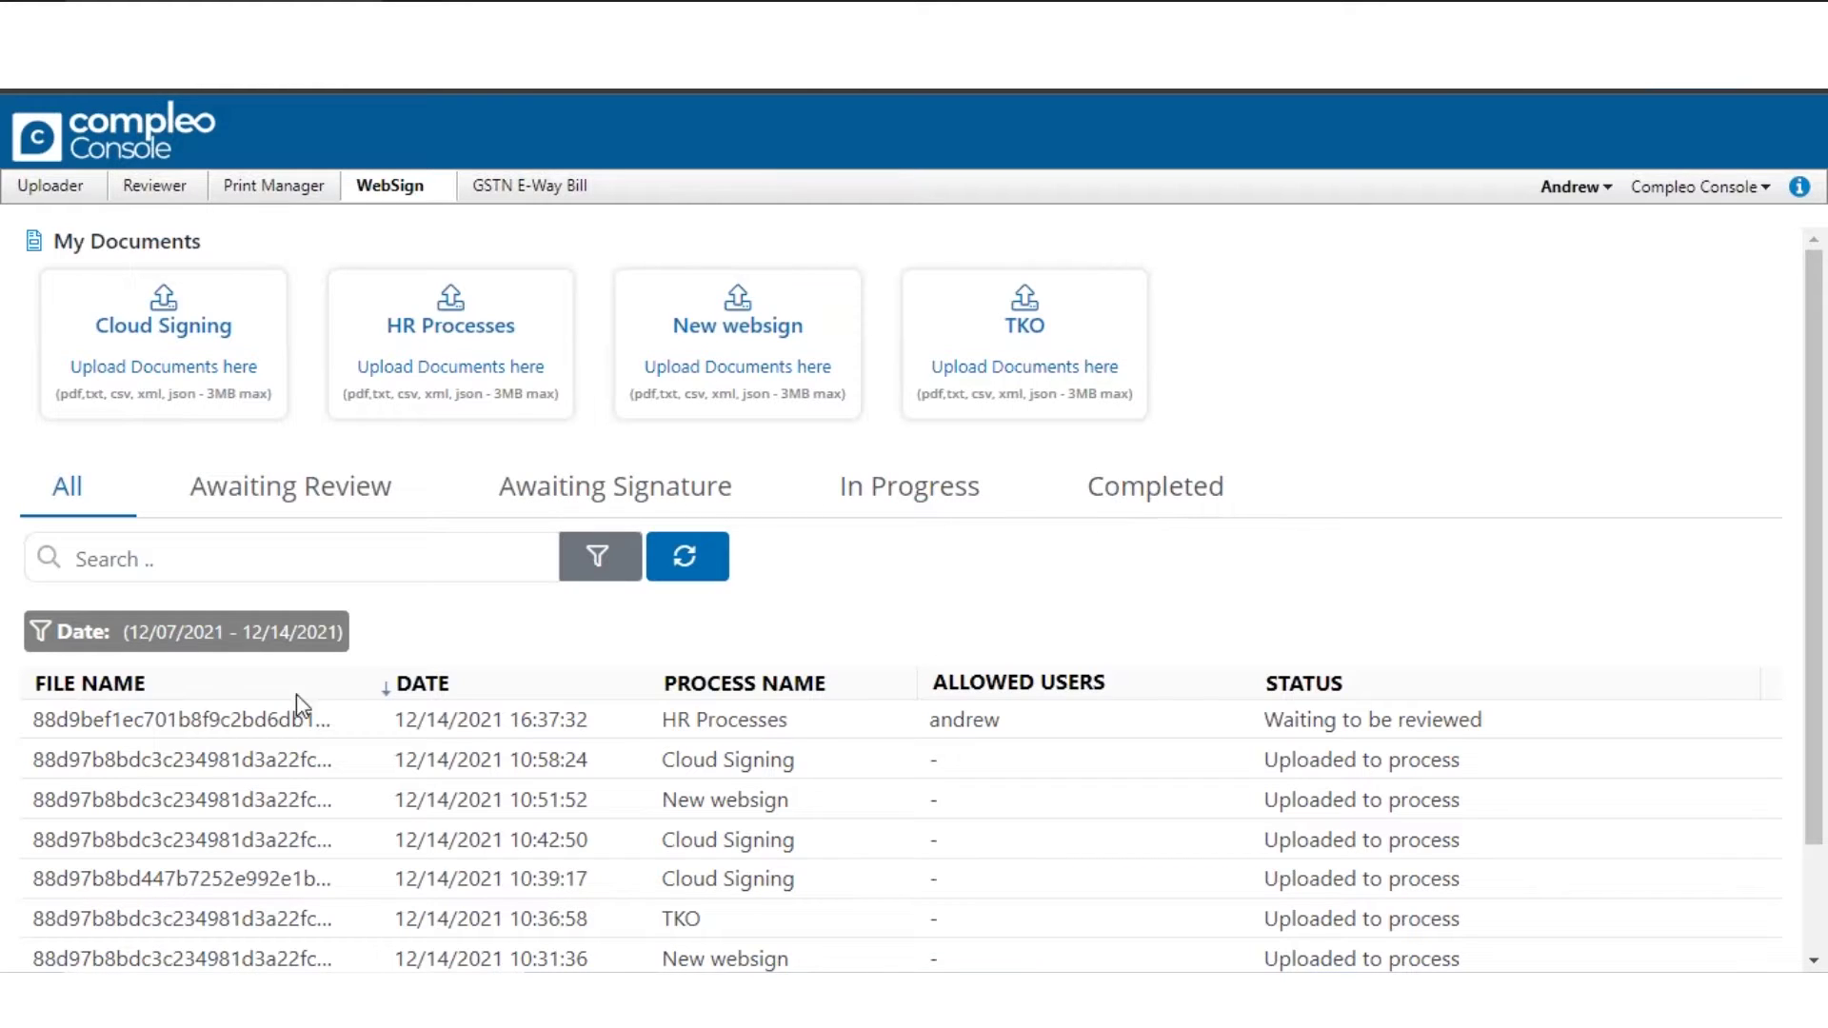
scroll(222, 779, "down", 2)
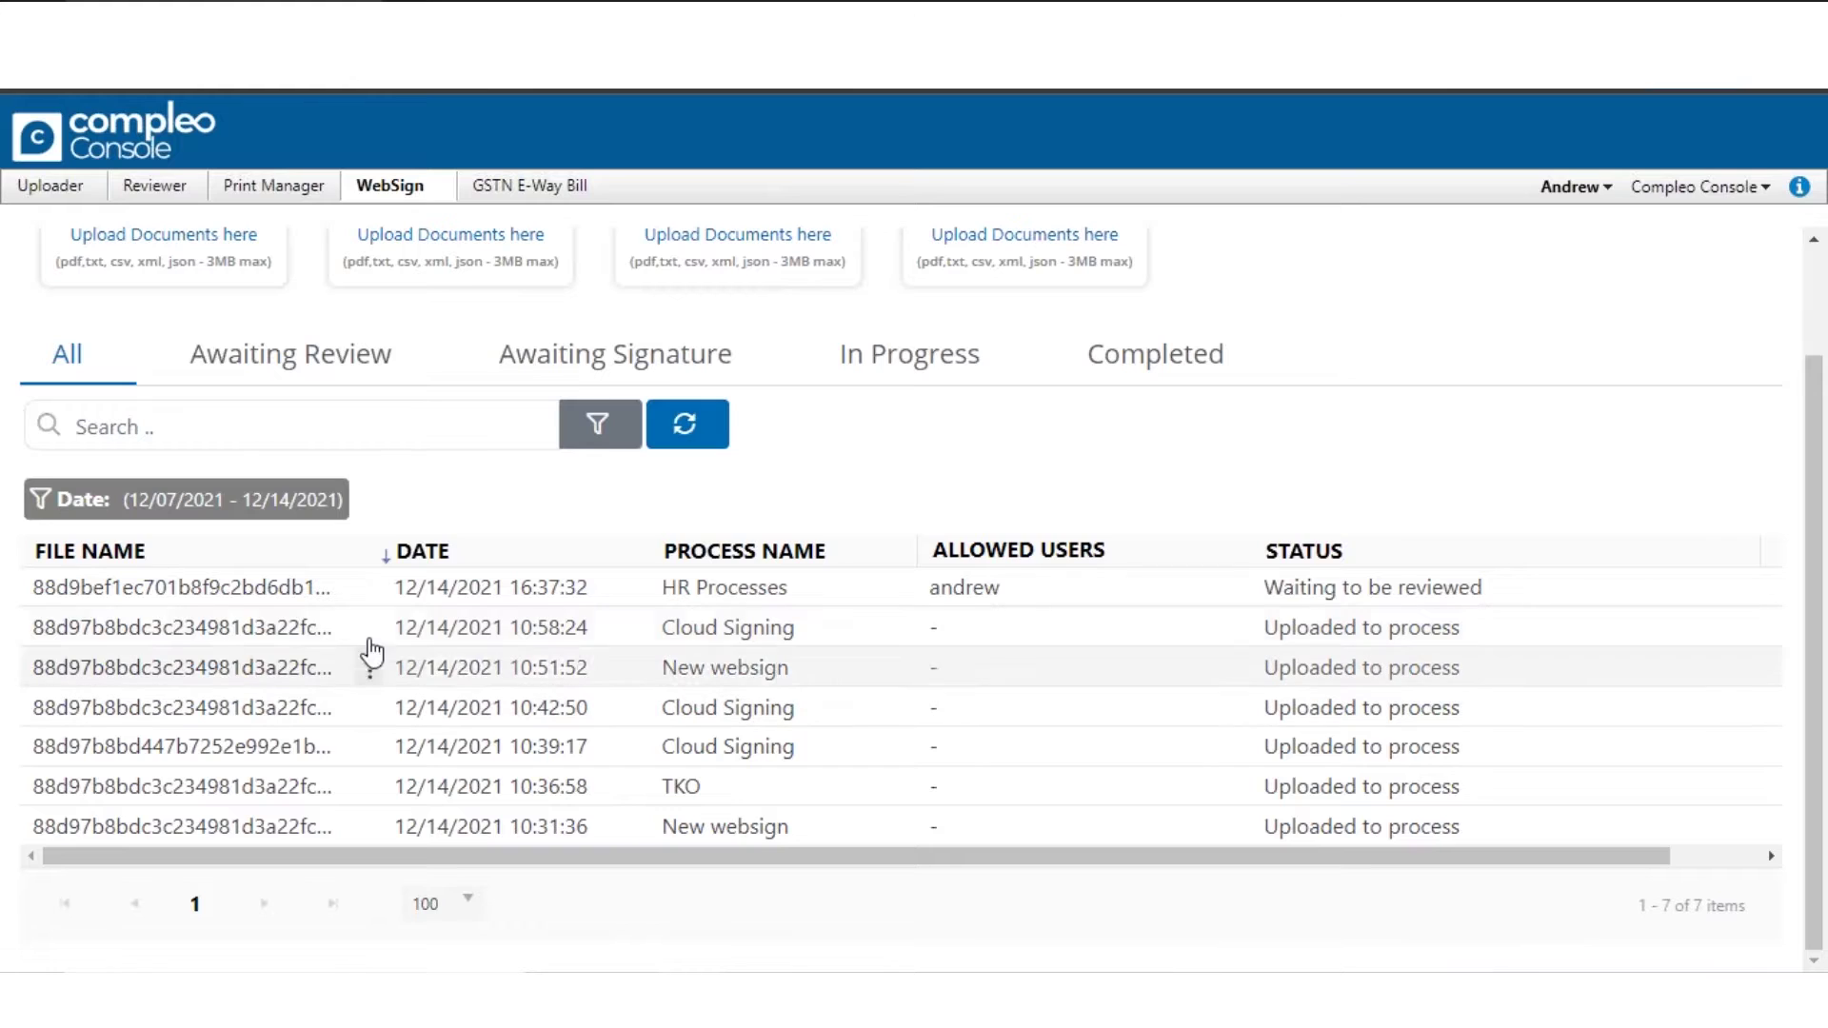
- Open the action menu for the HR Processes document awaiting review
left_click(373, 590)
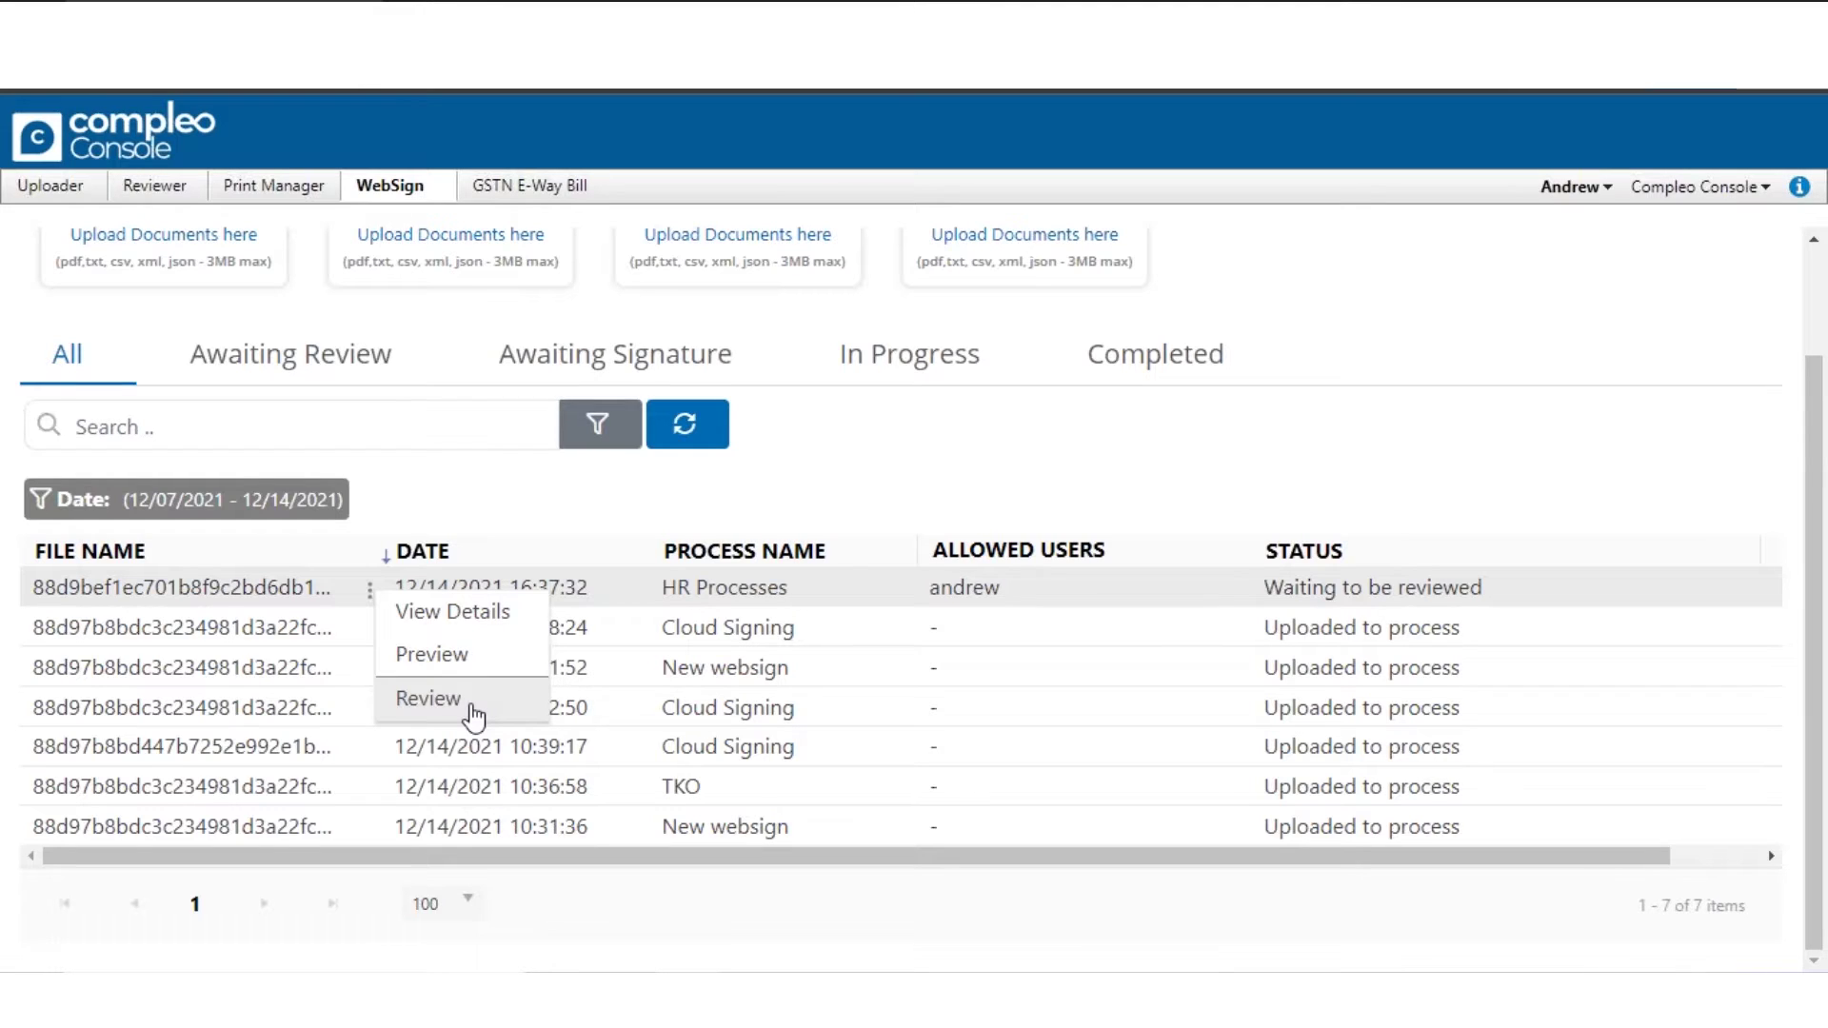
- Choose Review to show the HR Processes invoice preview in the side panel
left_click(473, 714)
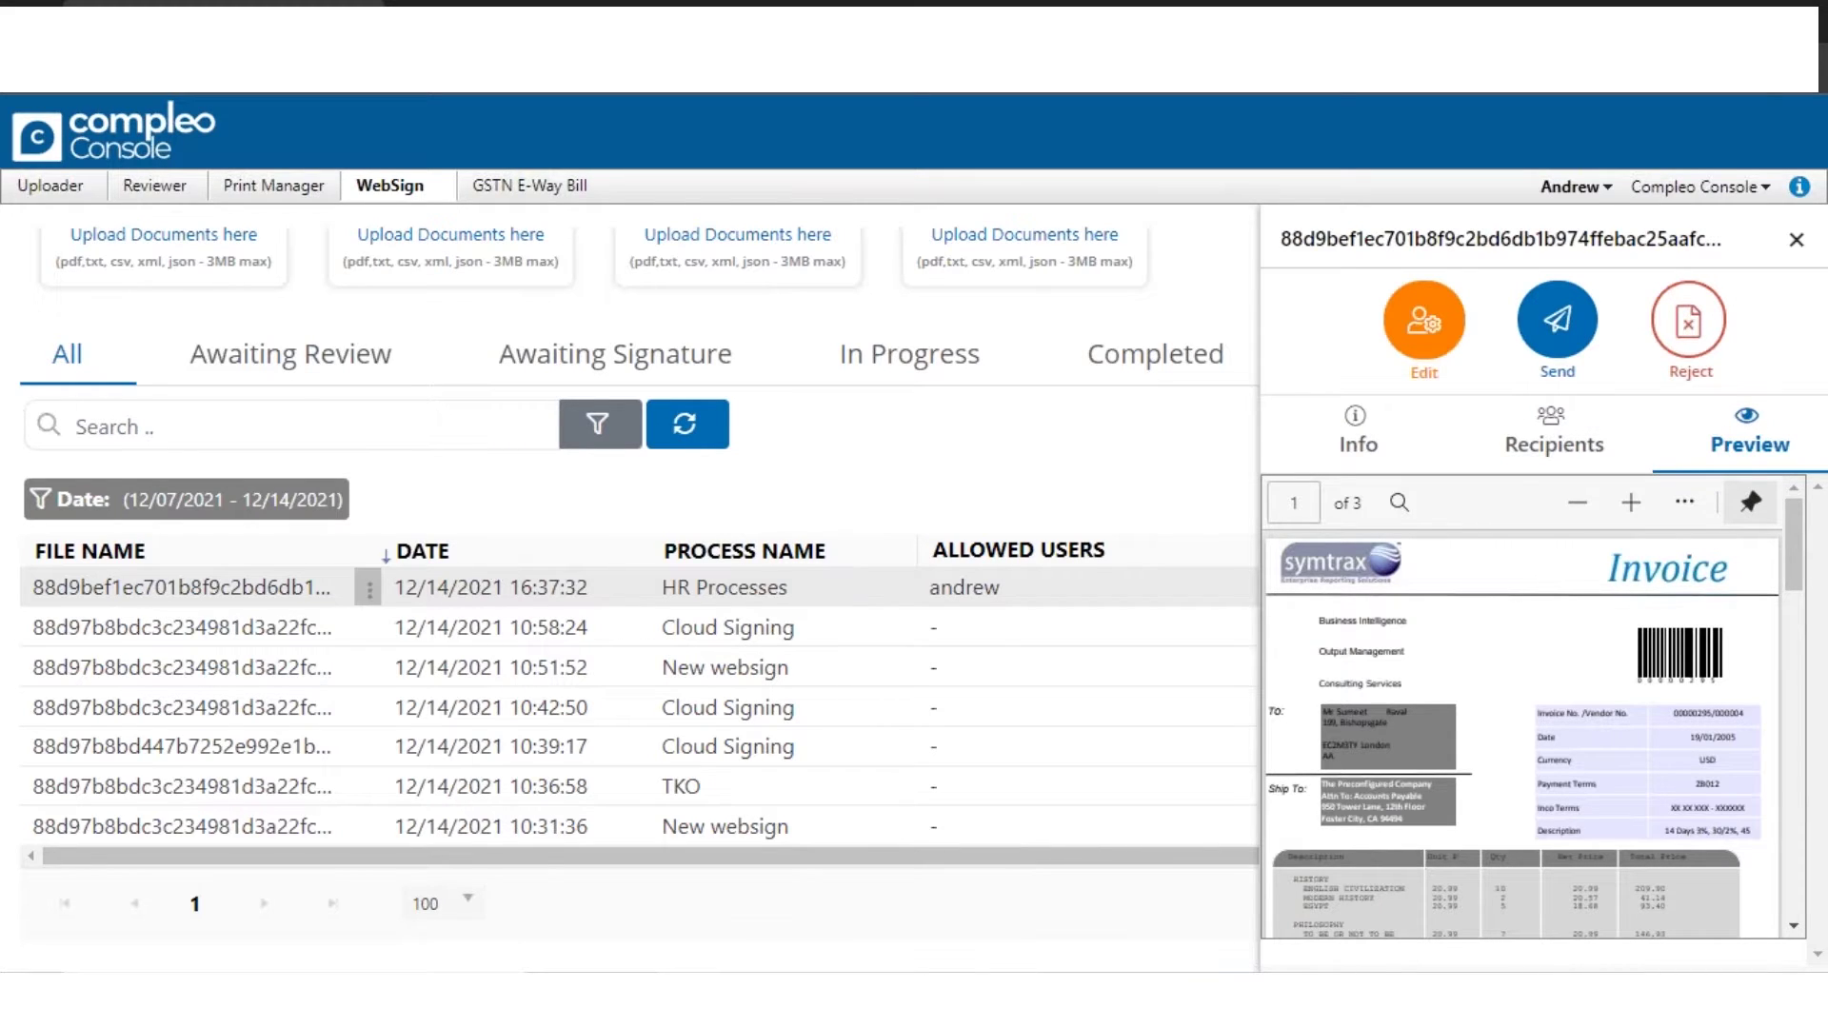
left_click(368, 588)
- Enter edit mode and delete the third recipient, Mathew
left_click(430, 703)
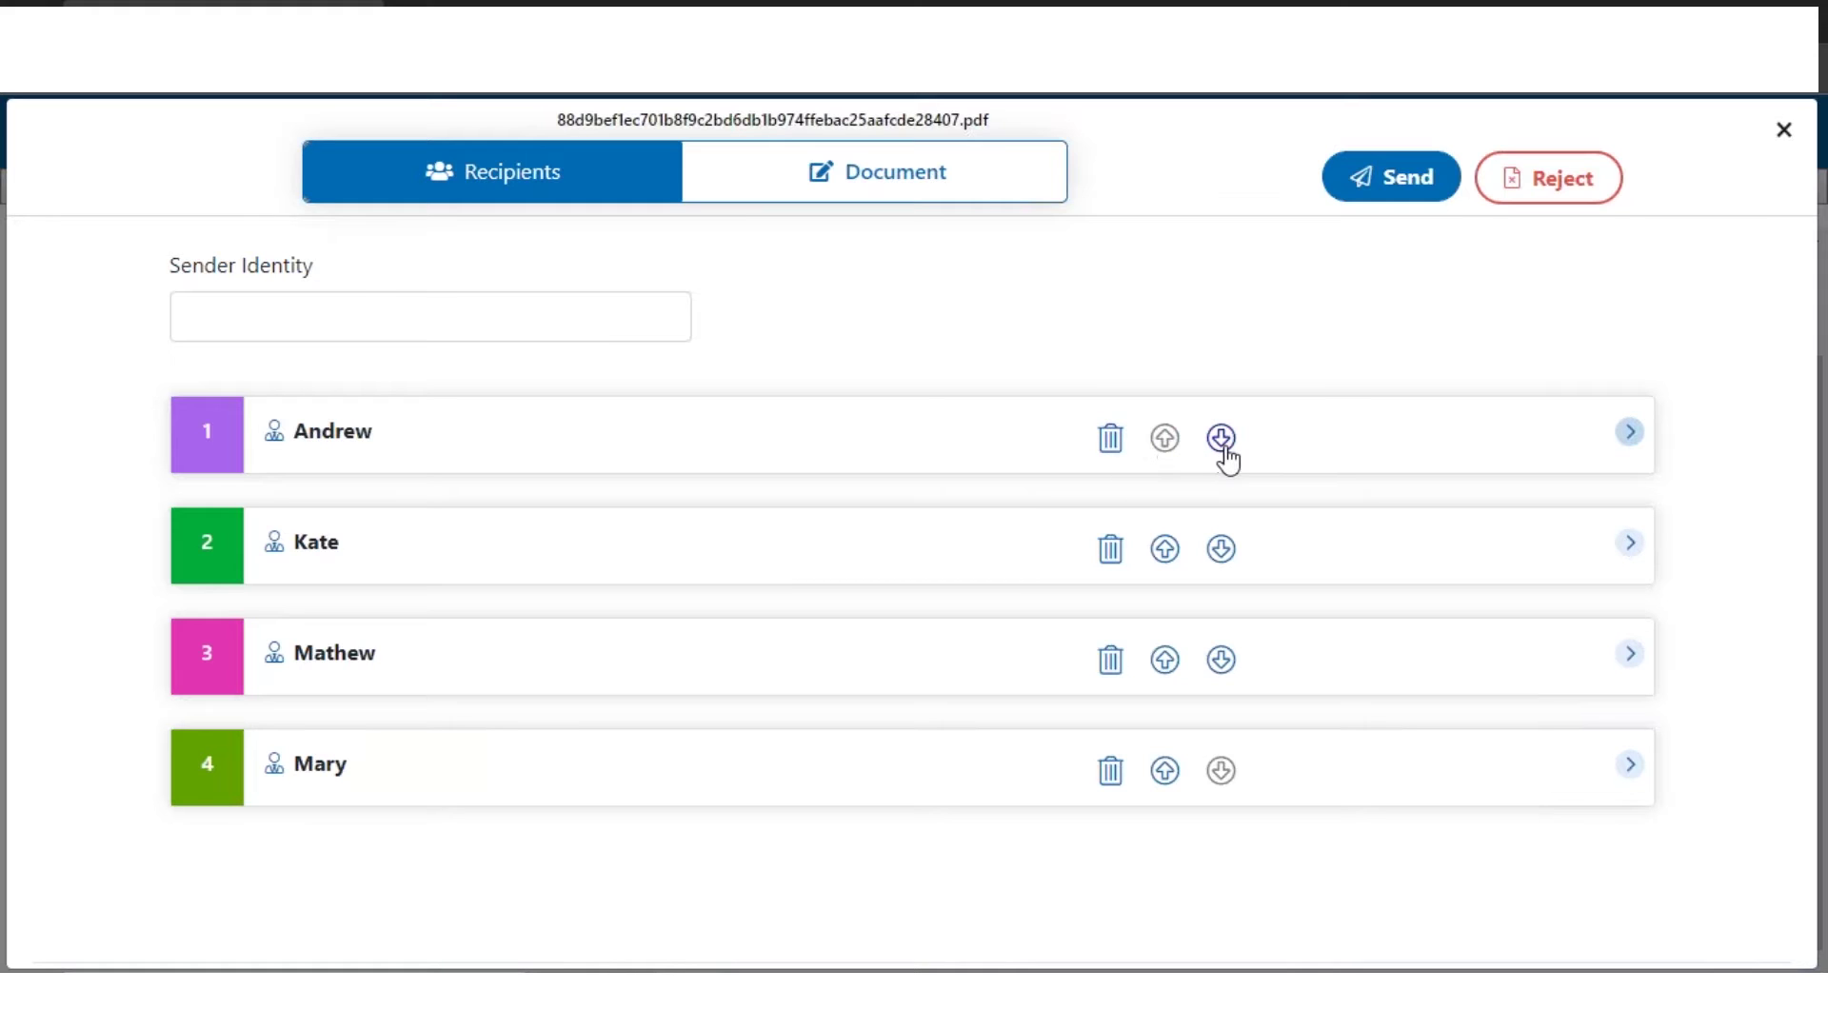
left_click(1107, 664)
left_click(1031, 623)
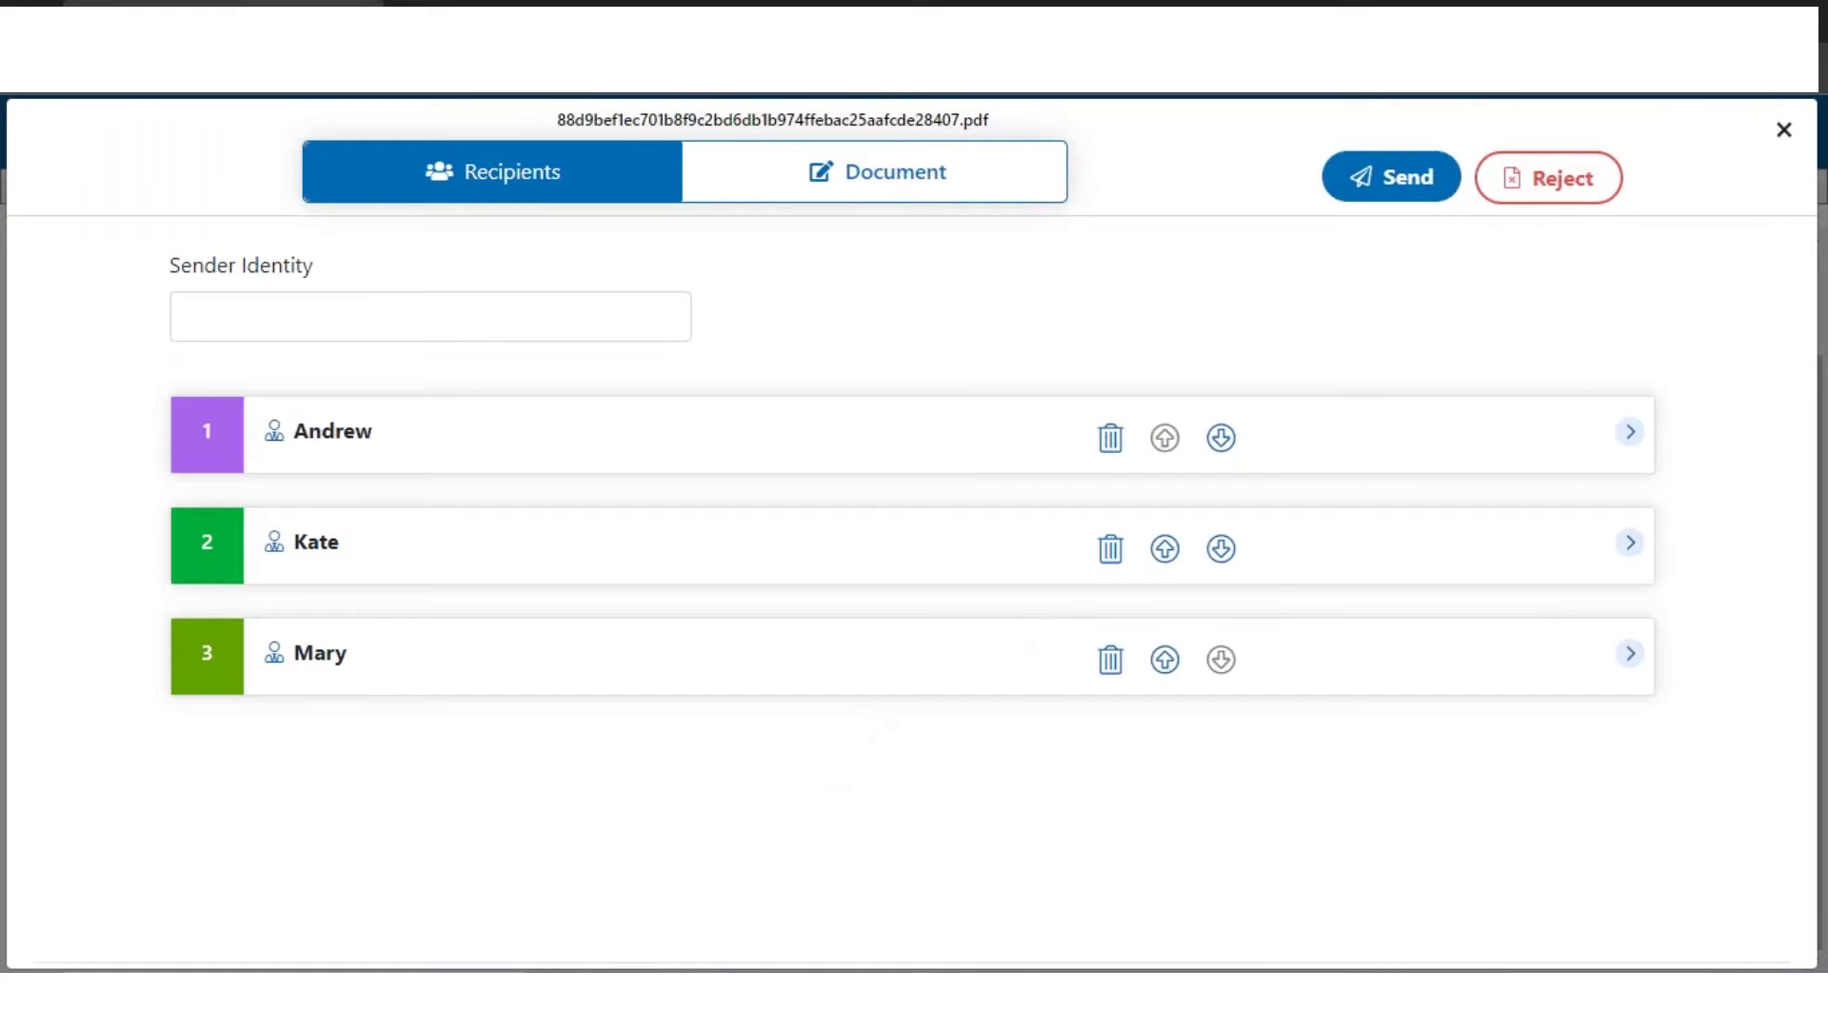
- Move Kate down and back to second place, then expand Andrew's details
left_click(1221, 549)
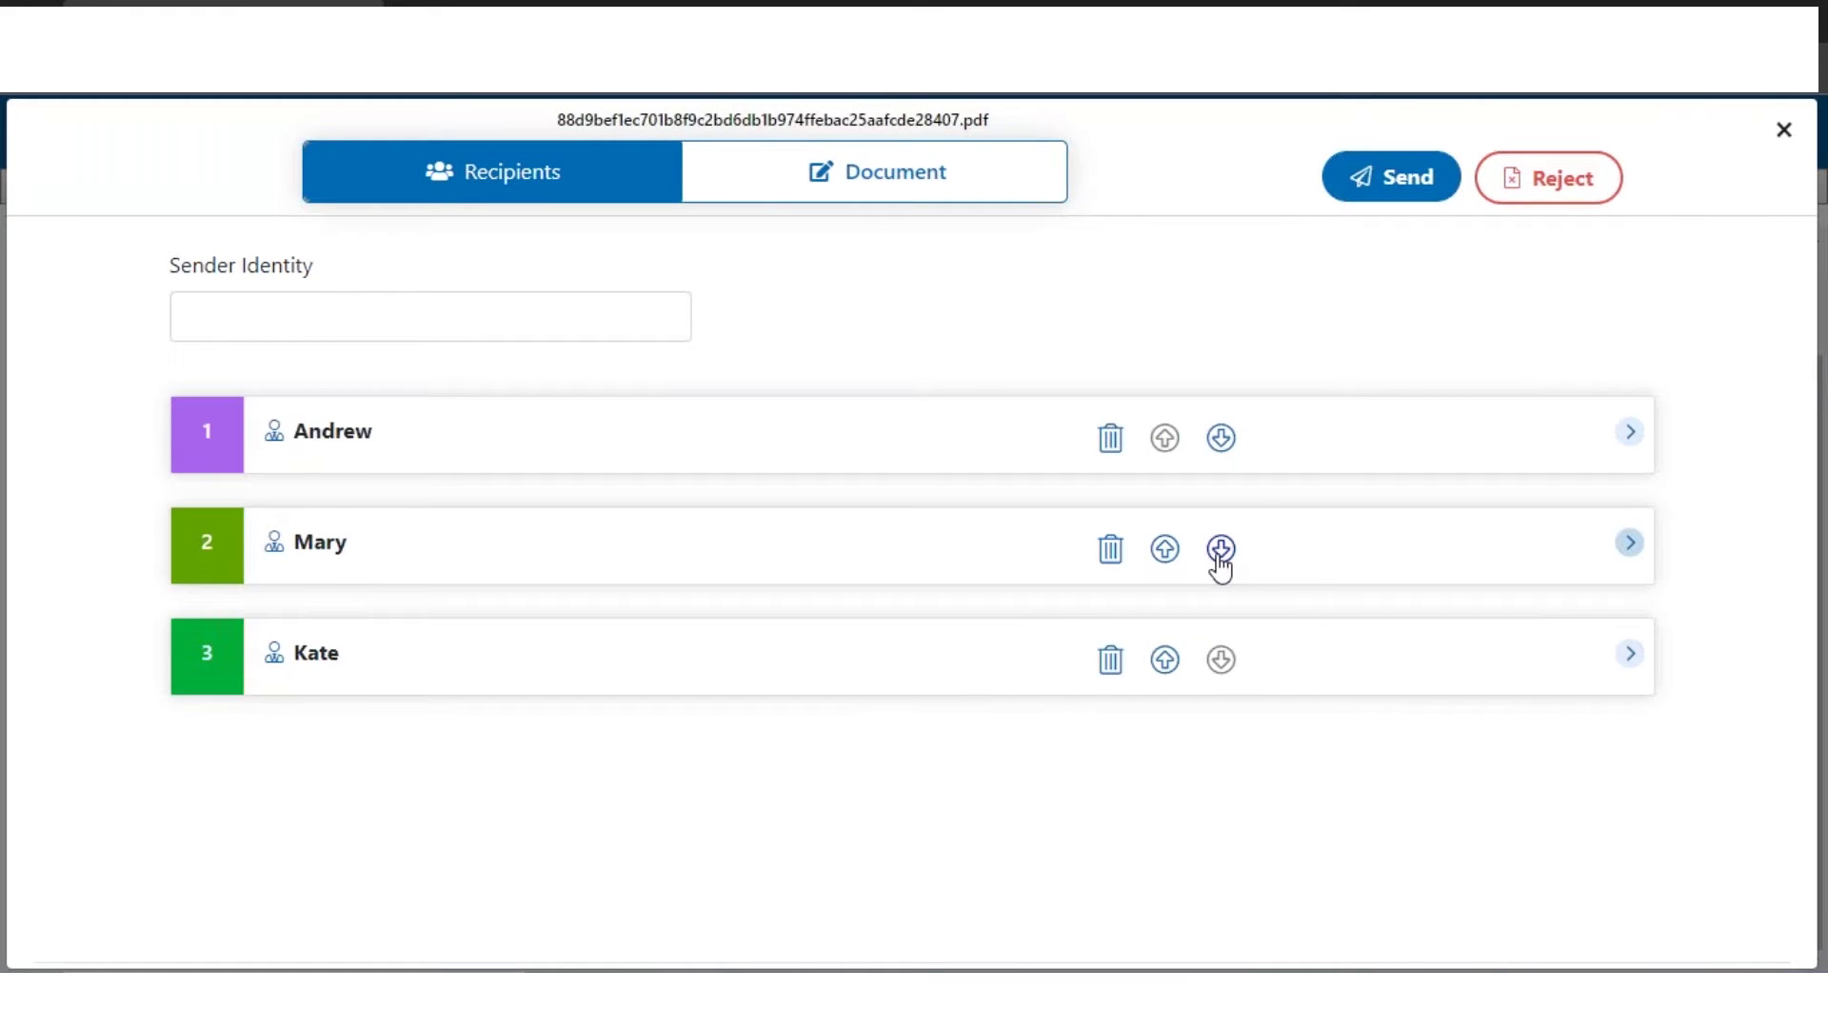
left_click(1166, 662)
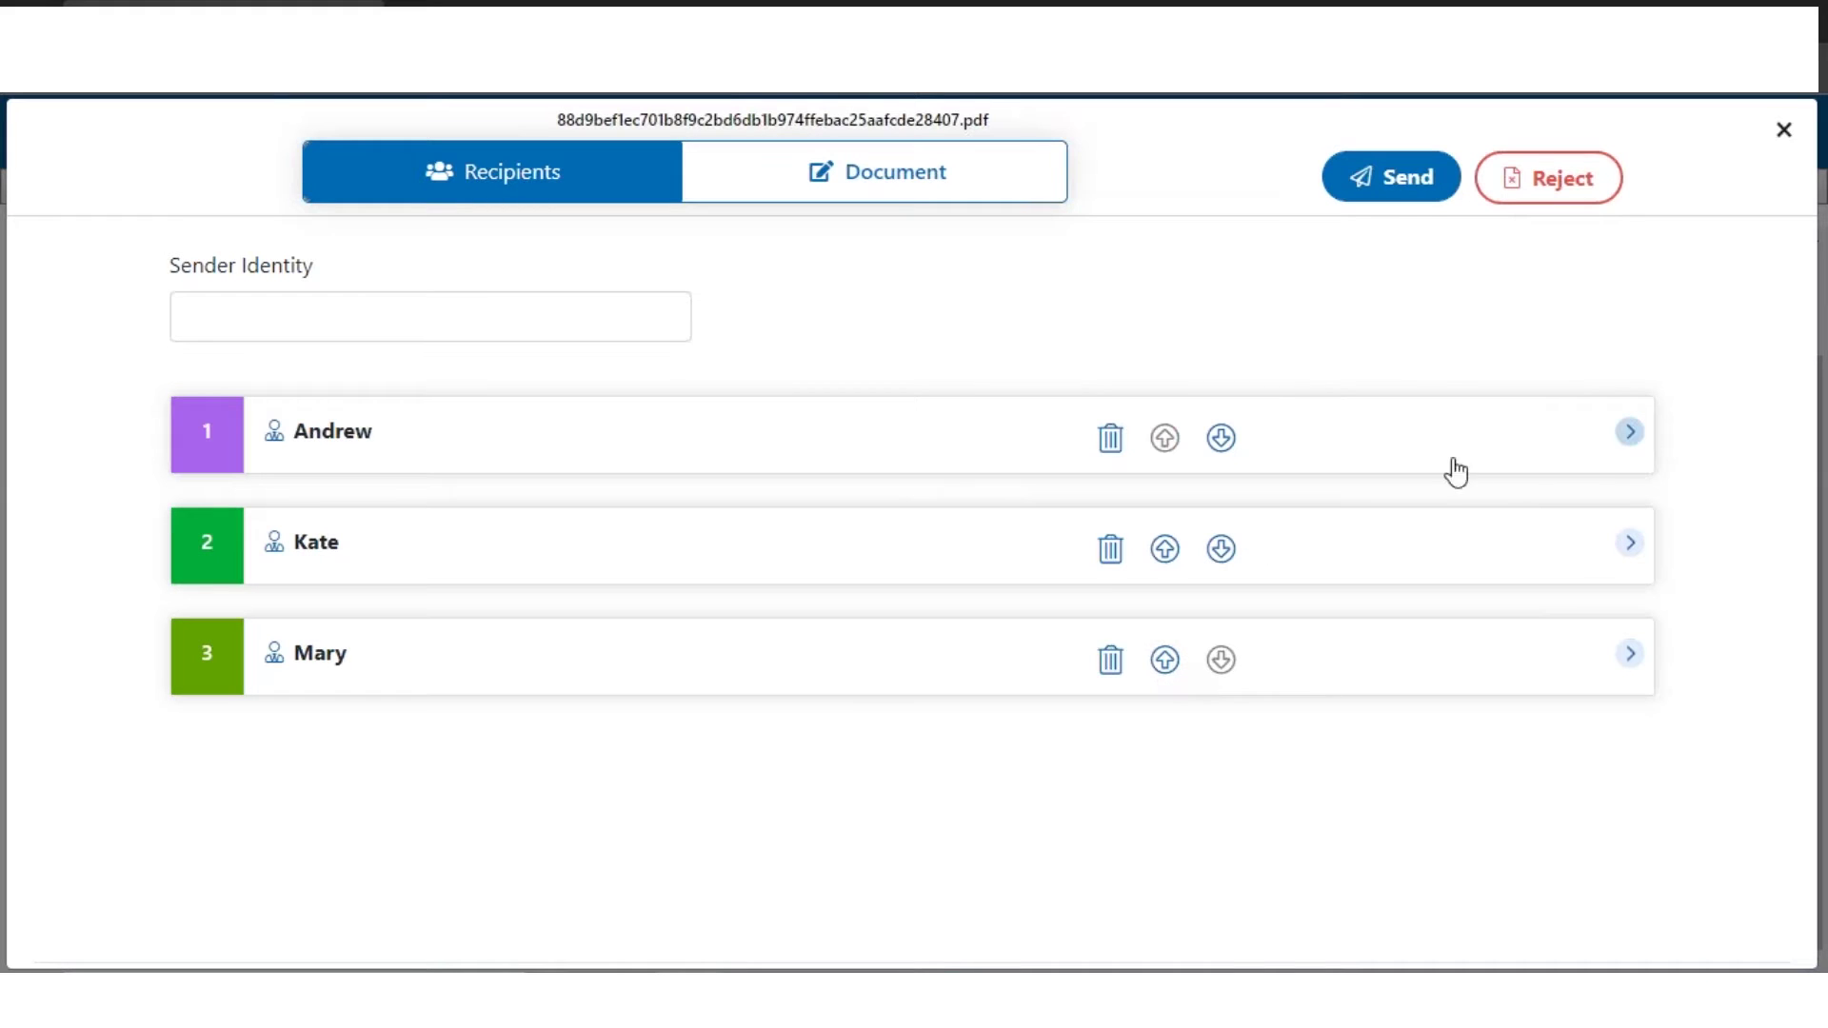
left_click(1629, 431)
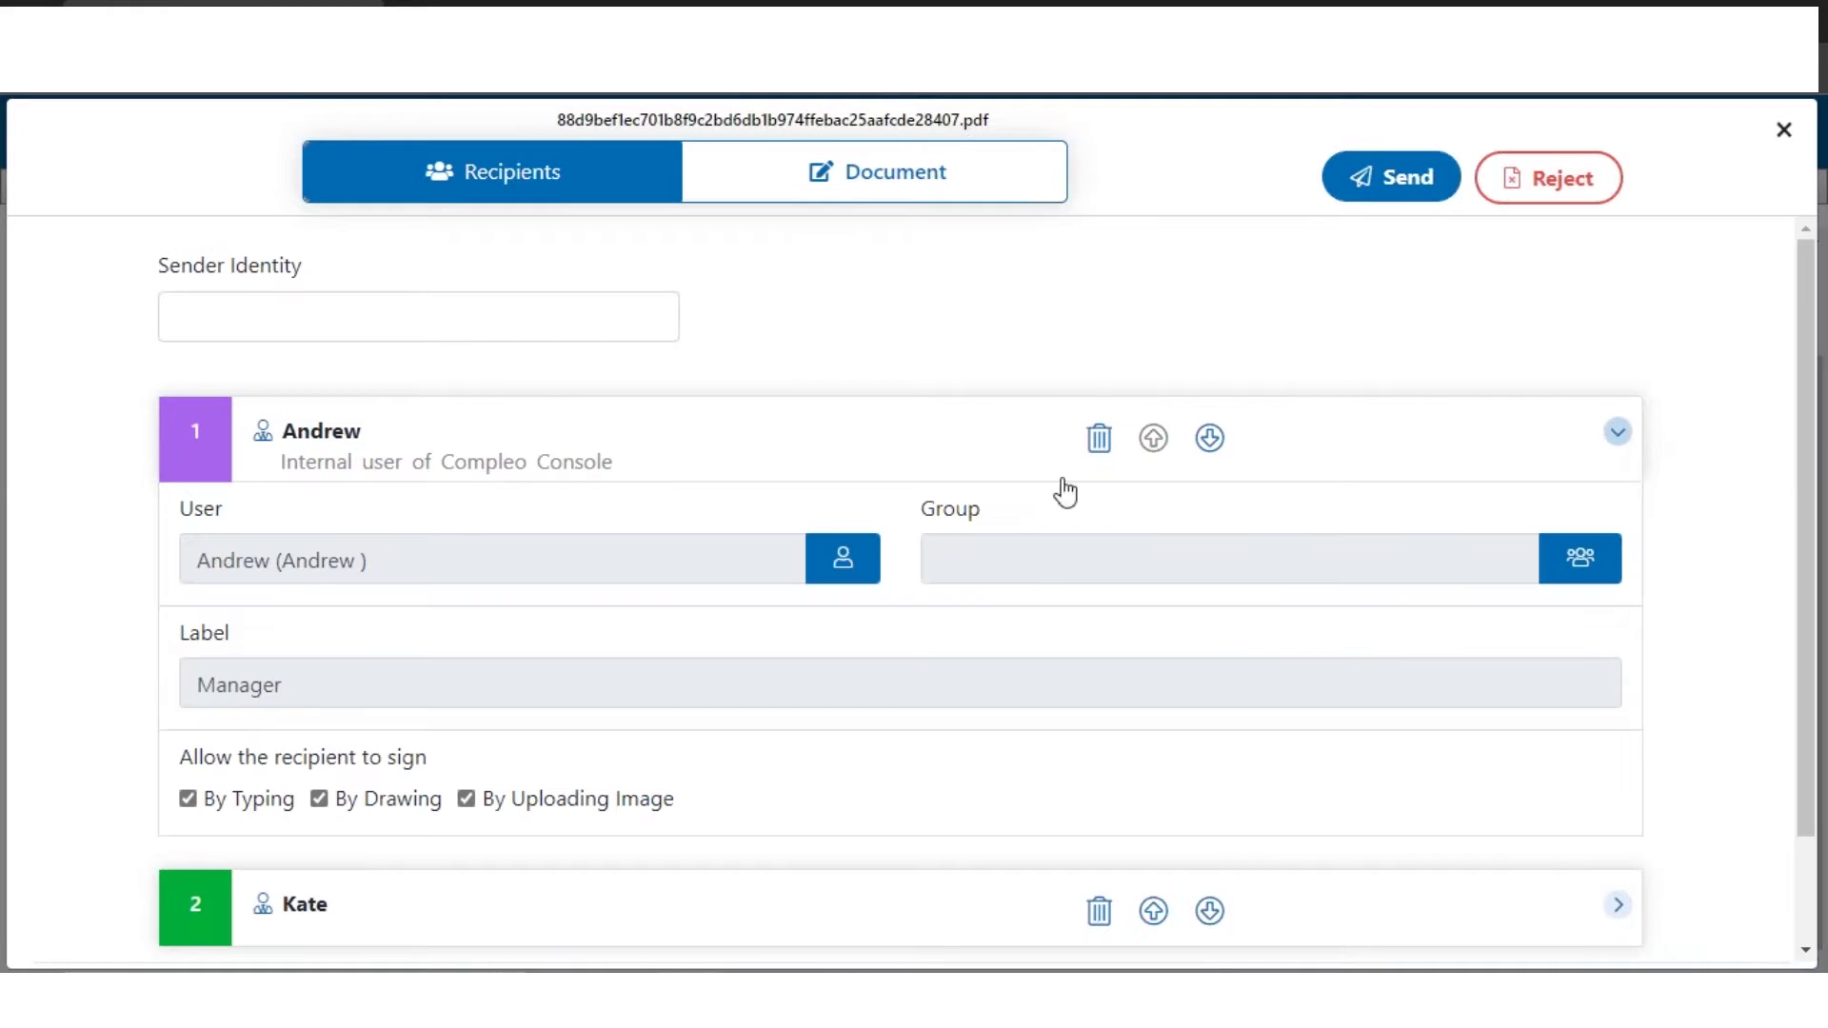
- Reselect Andrew as recipient 1, set his group to Documentation, and view the document
left_click(841, 571)
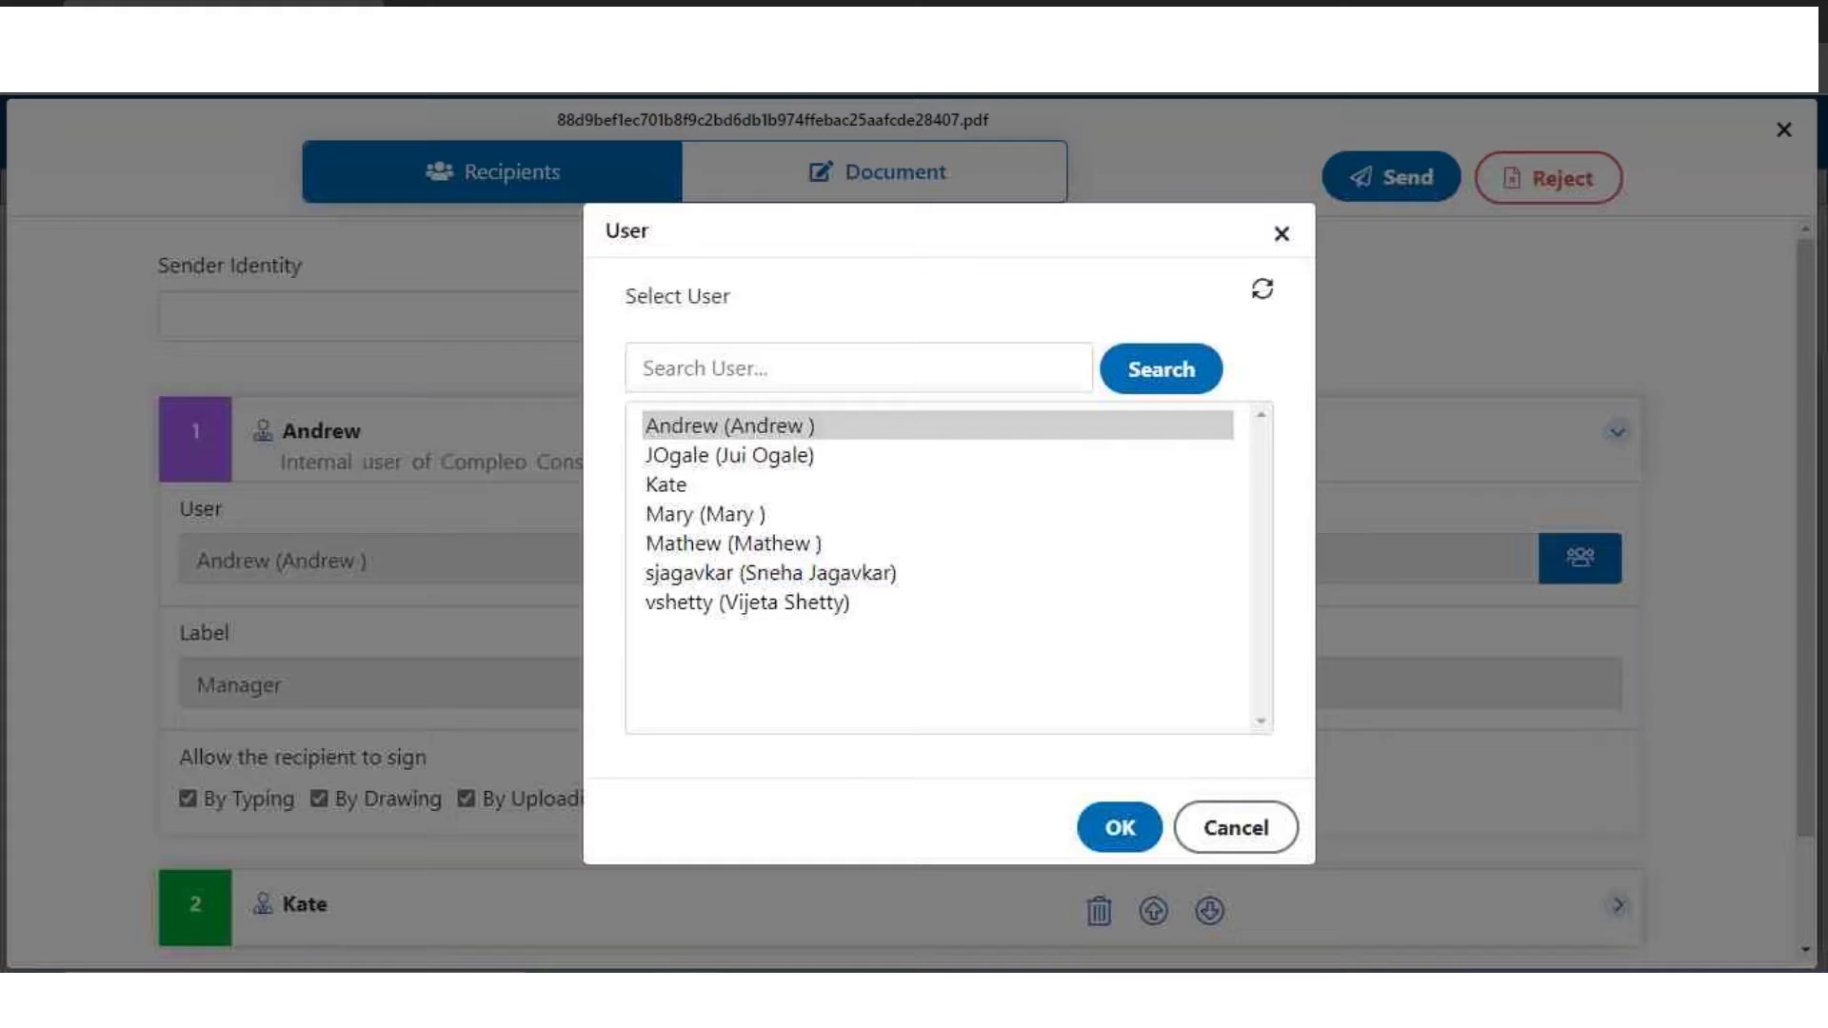
left_click(732, 429)
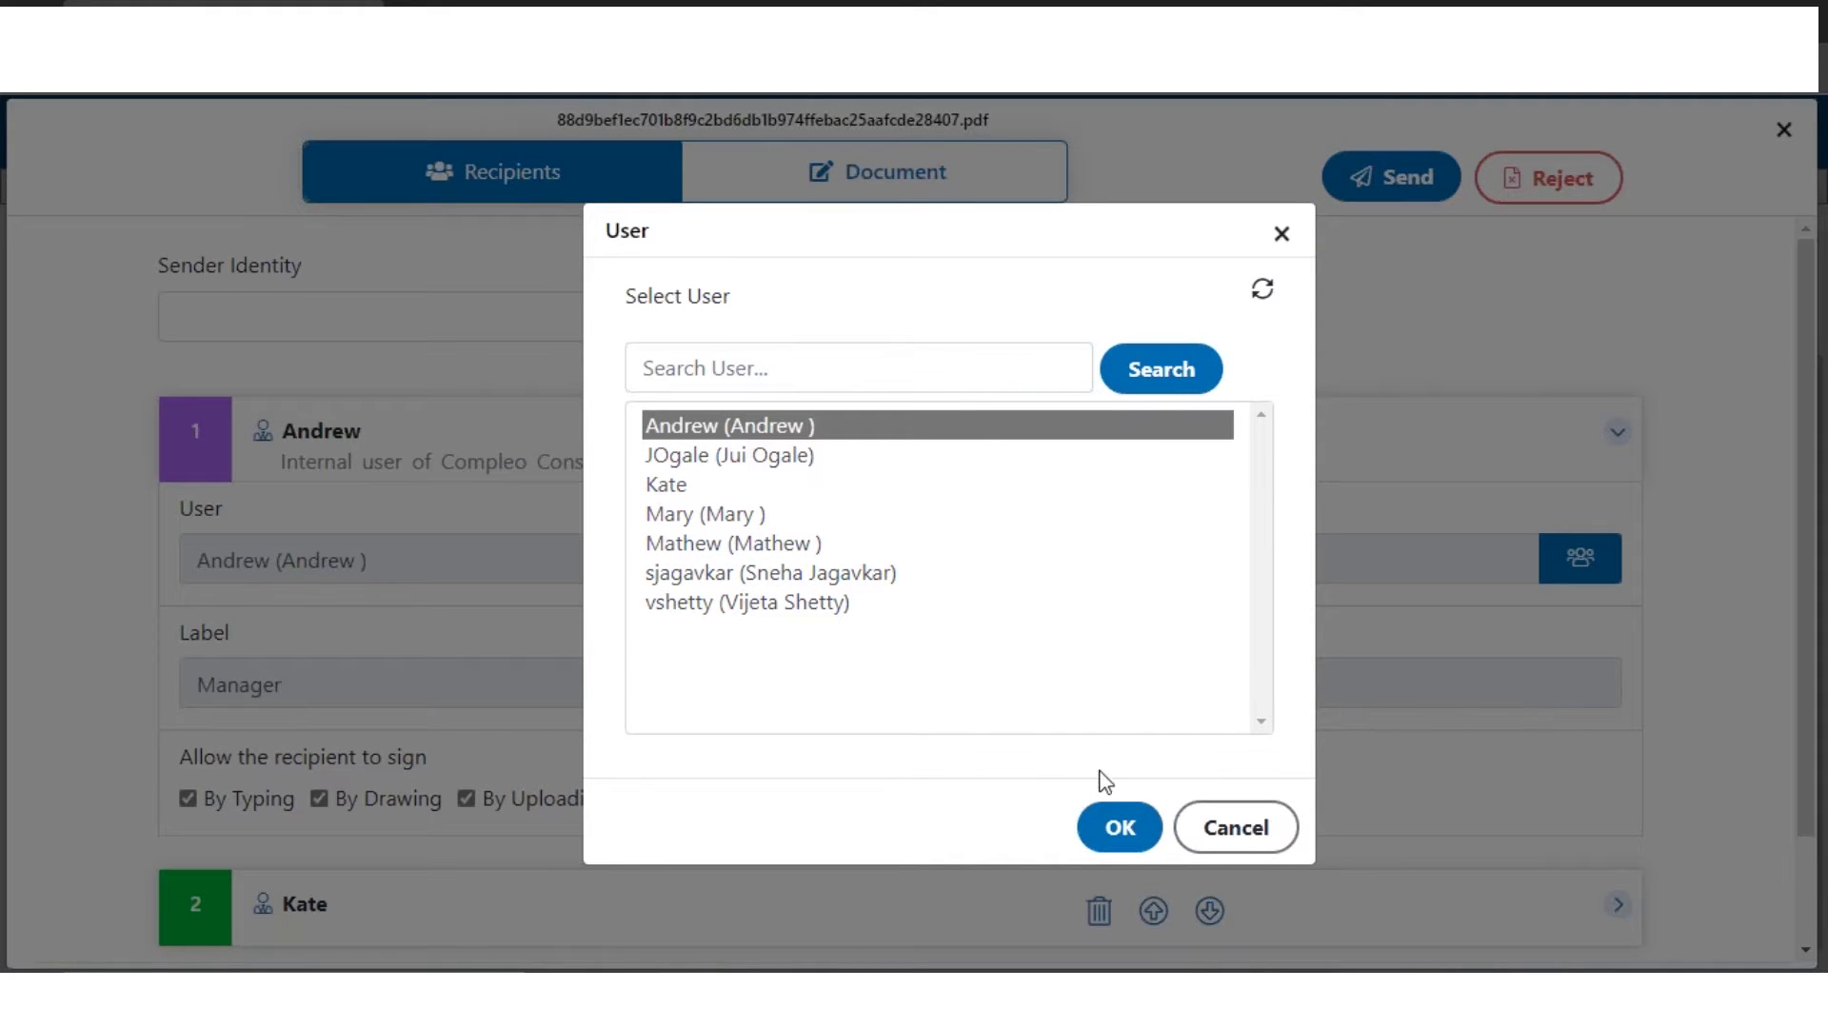
left_click(1117, 826)
left_click(1555, 558)
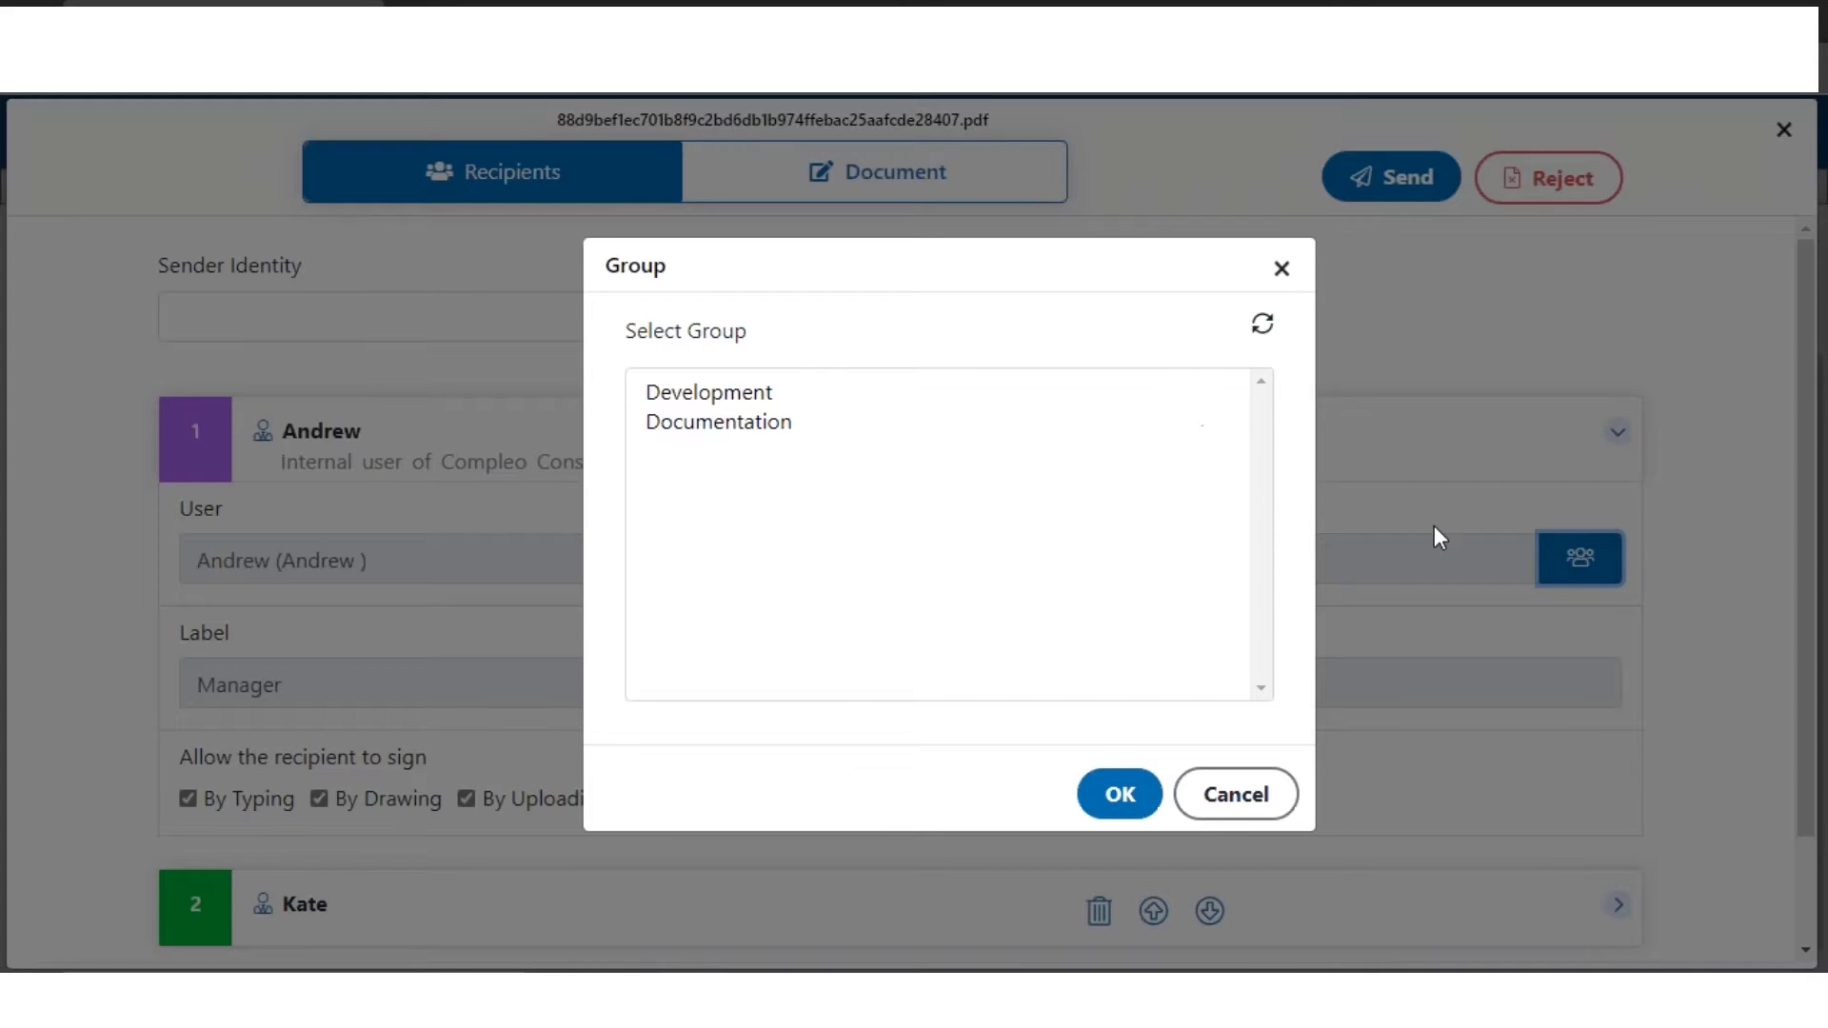
left_click(788, 424)
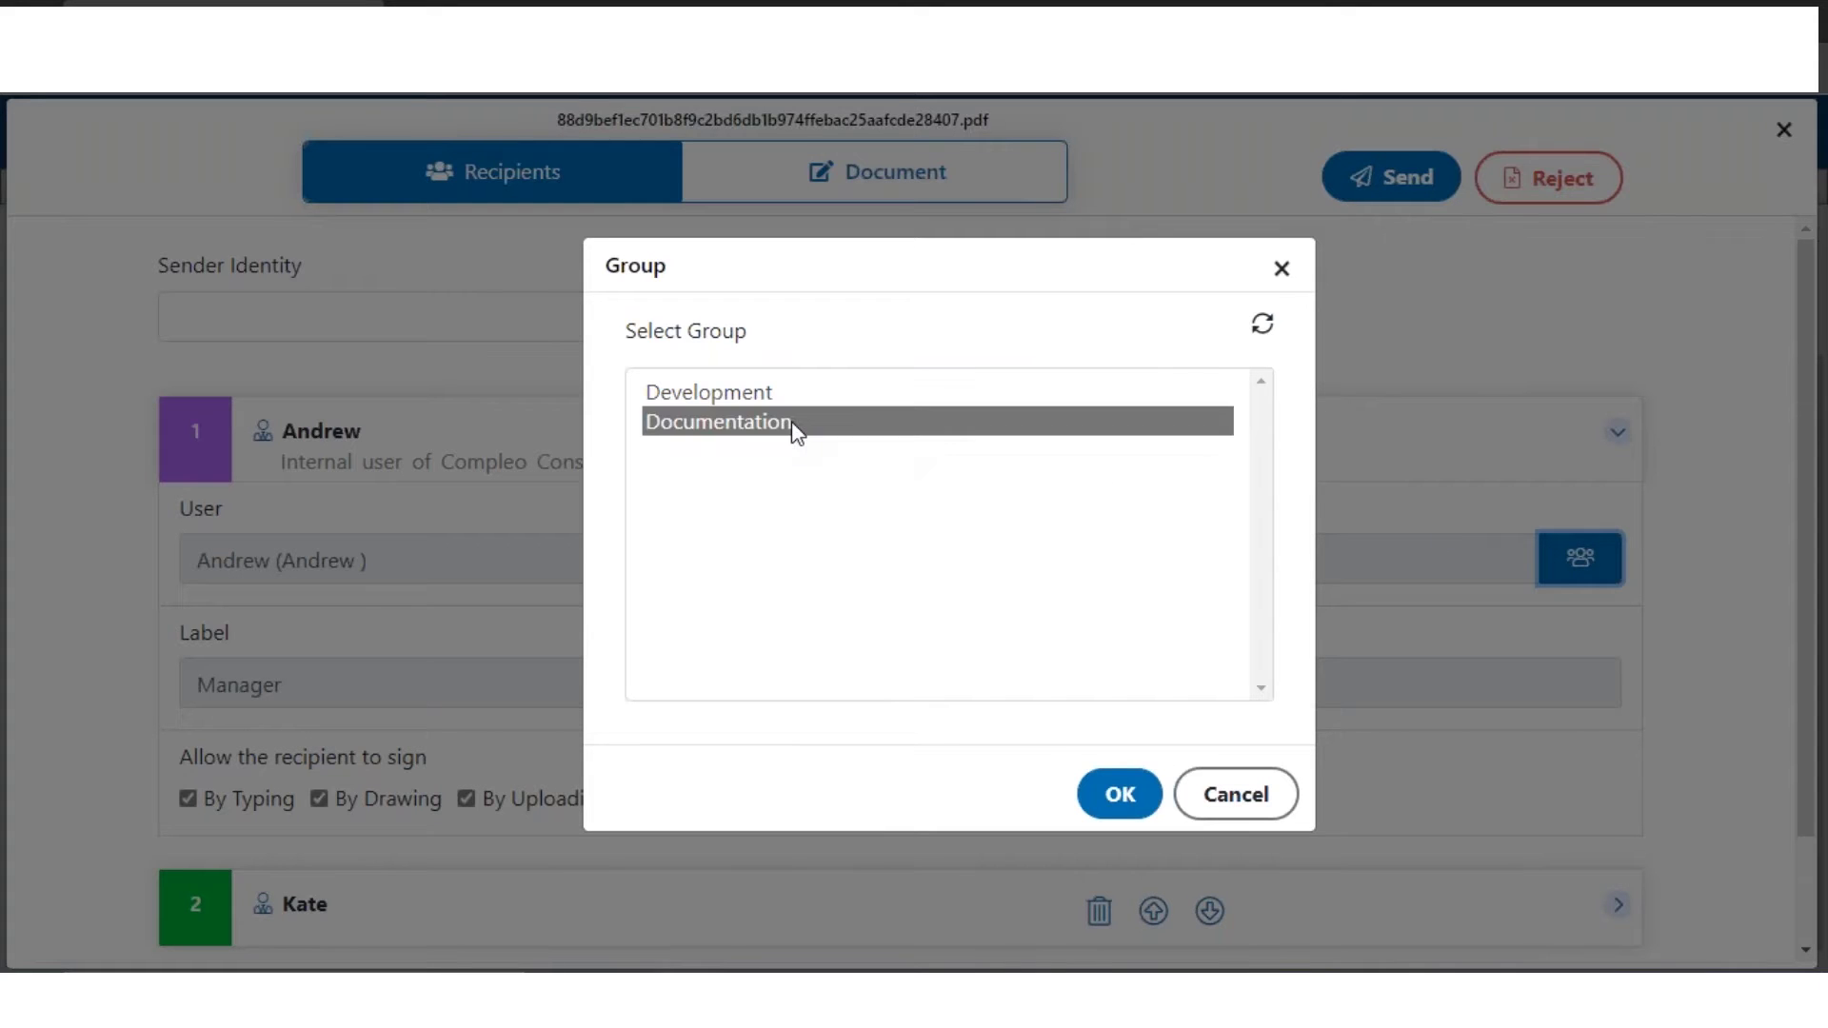
left_click(1119, 795)
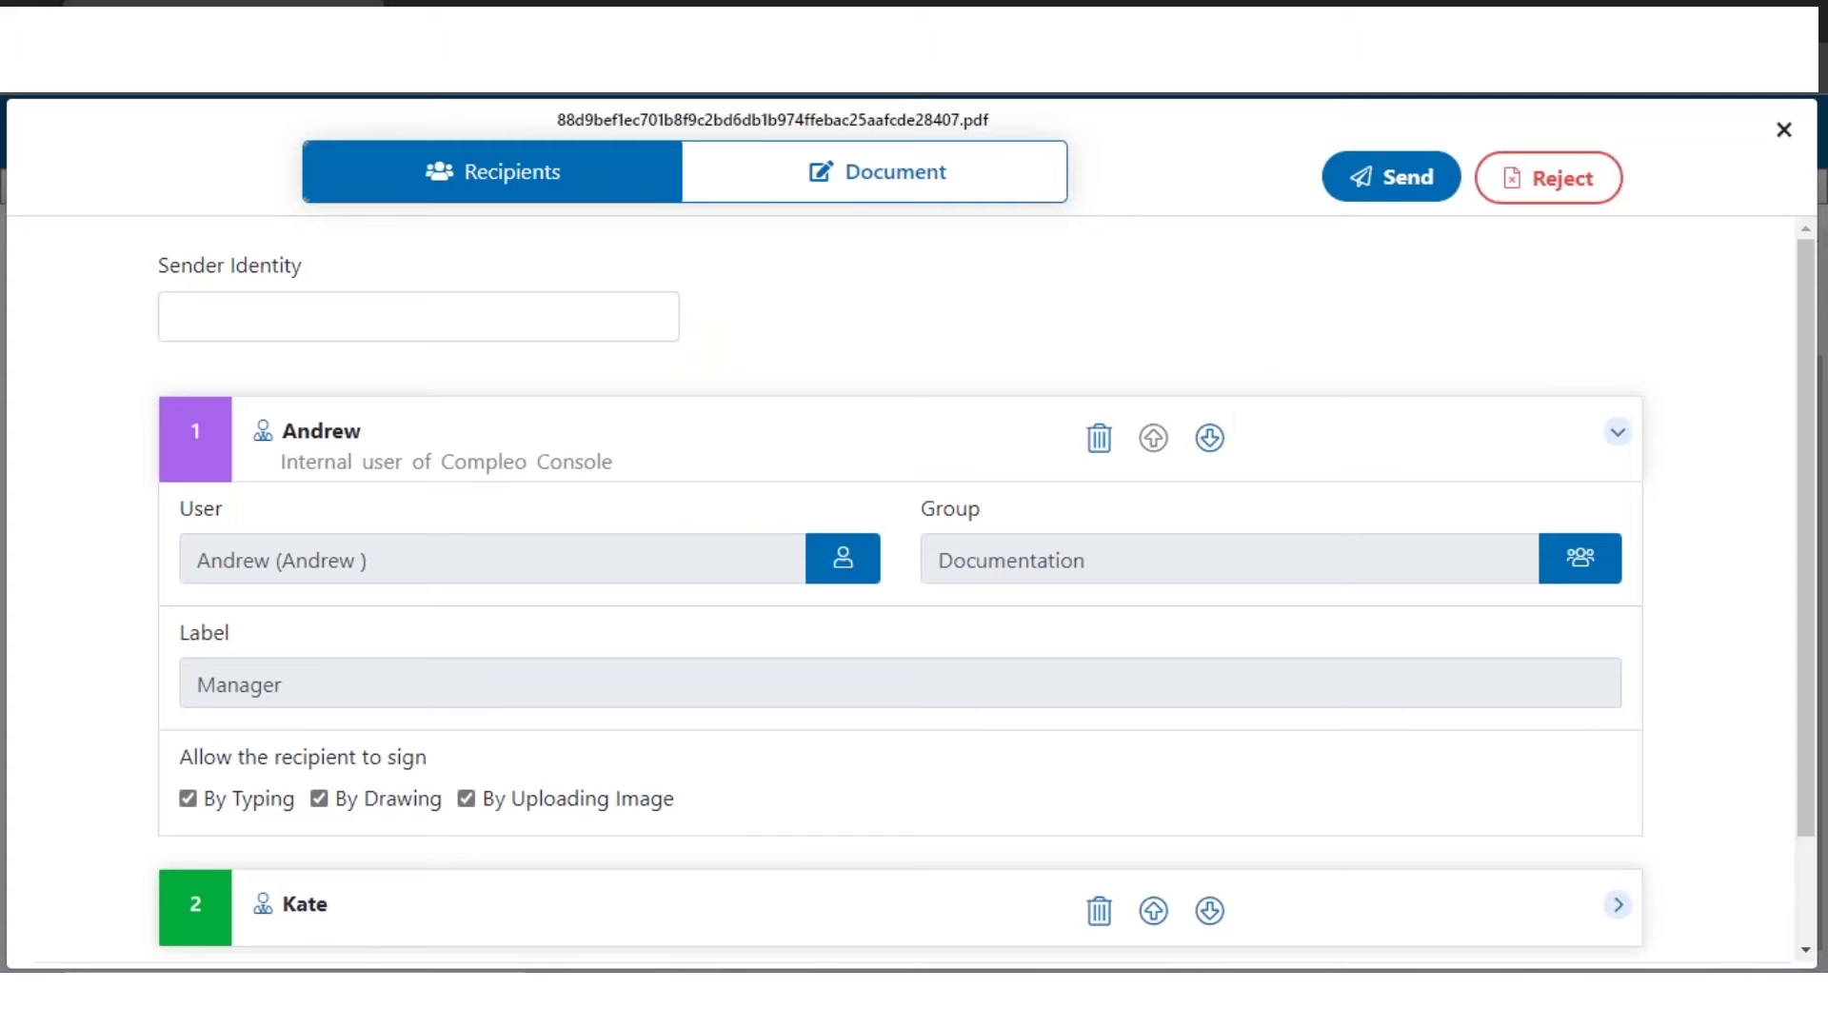
left_click(907, 211)
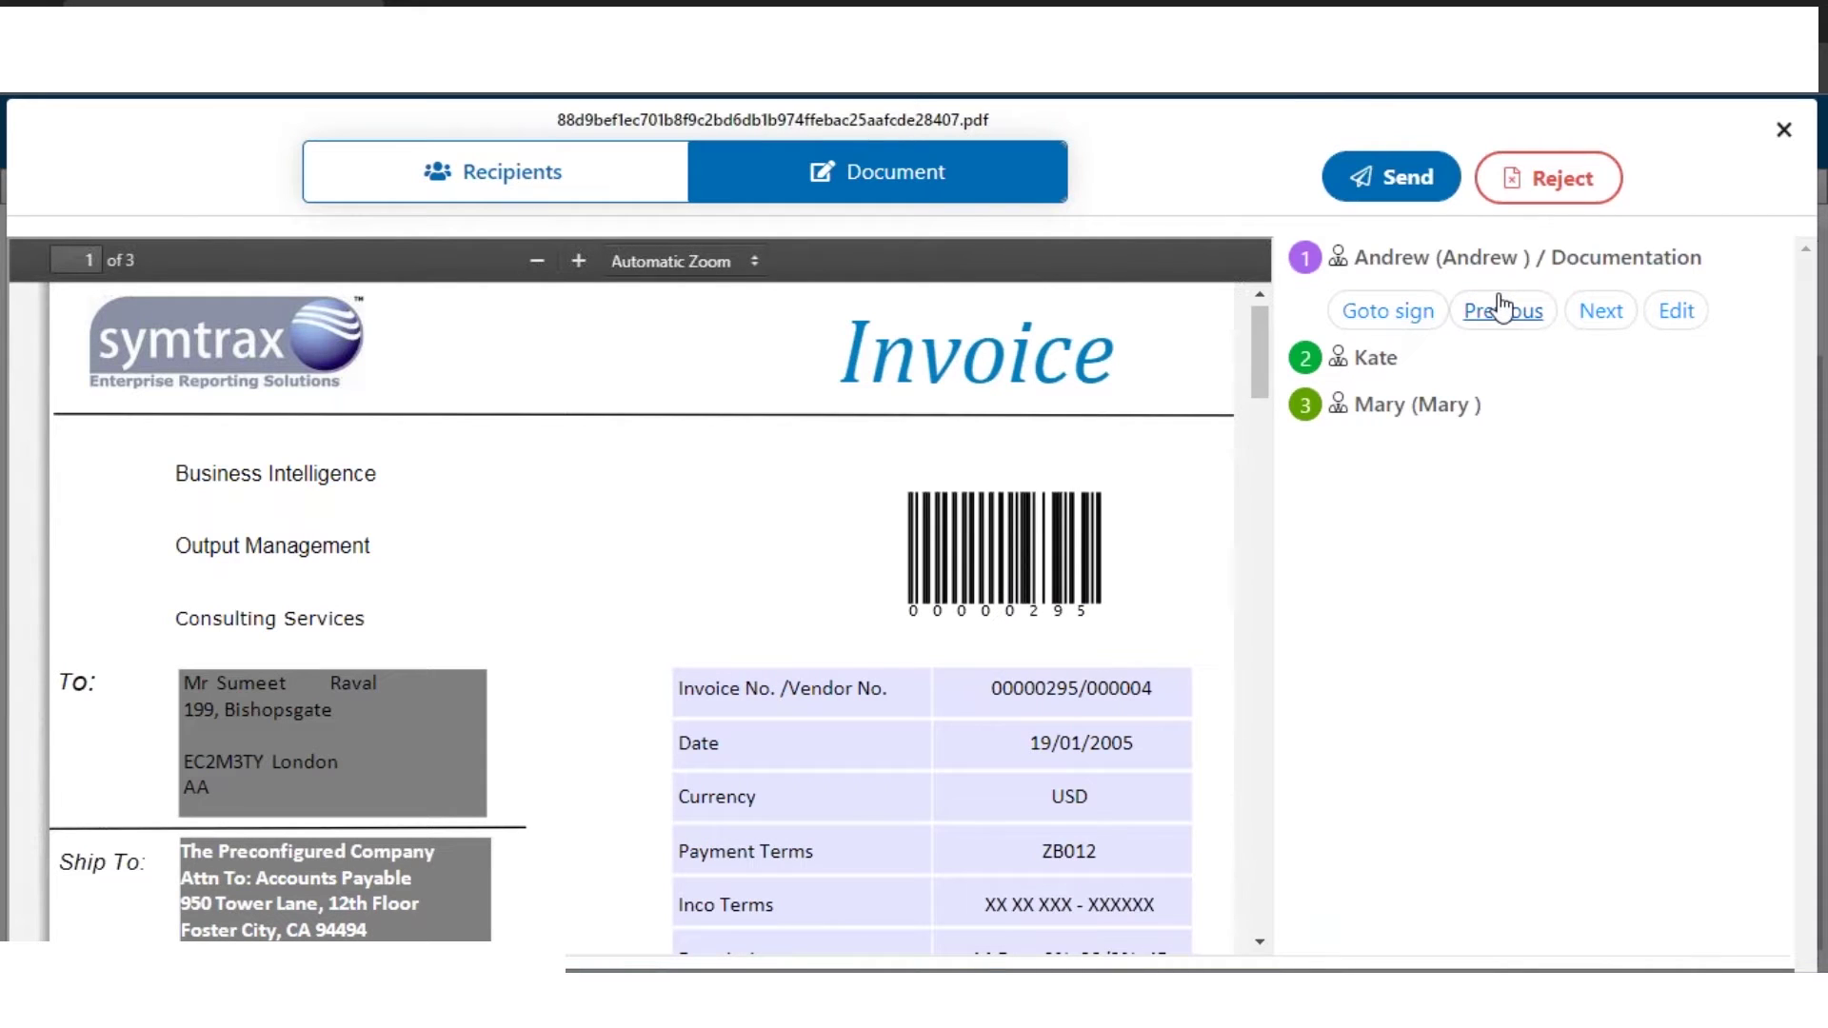
- Cycle through Andrew's page 3 fields and drag his Signer Identity box right
left_click(1363, 325)
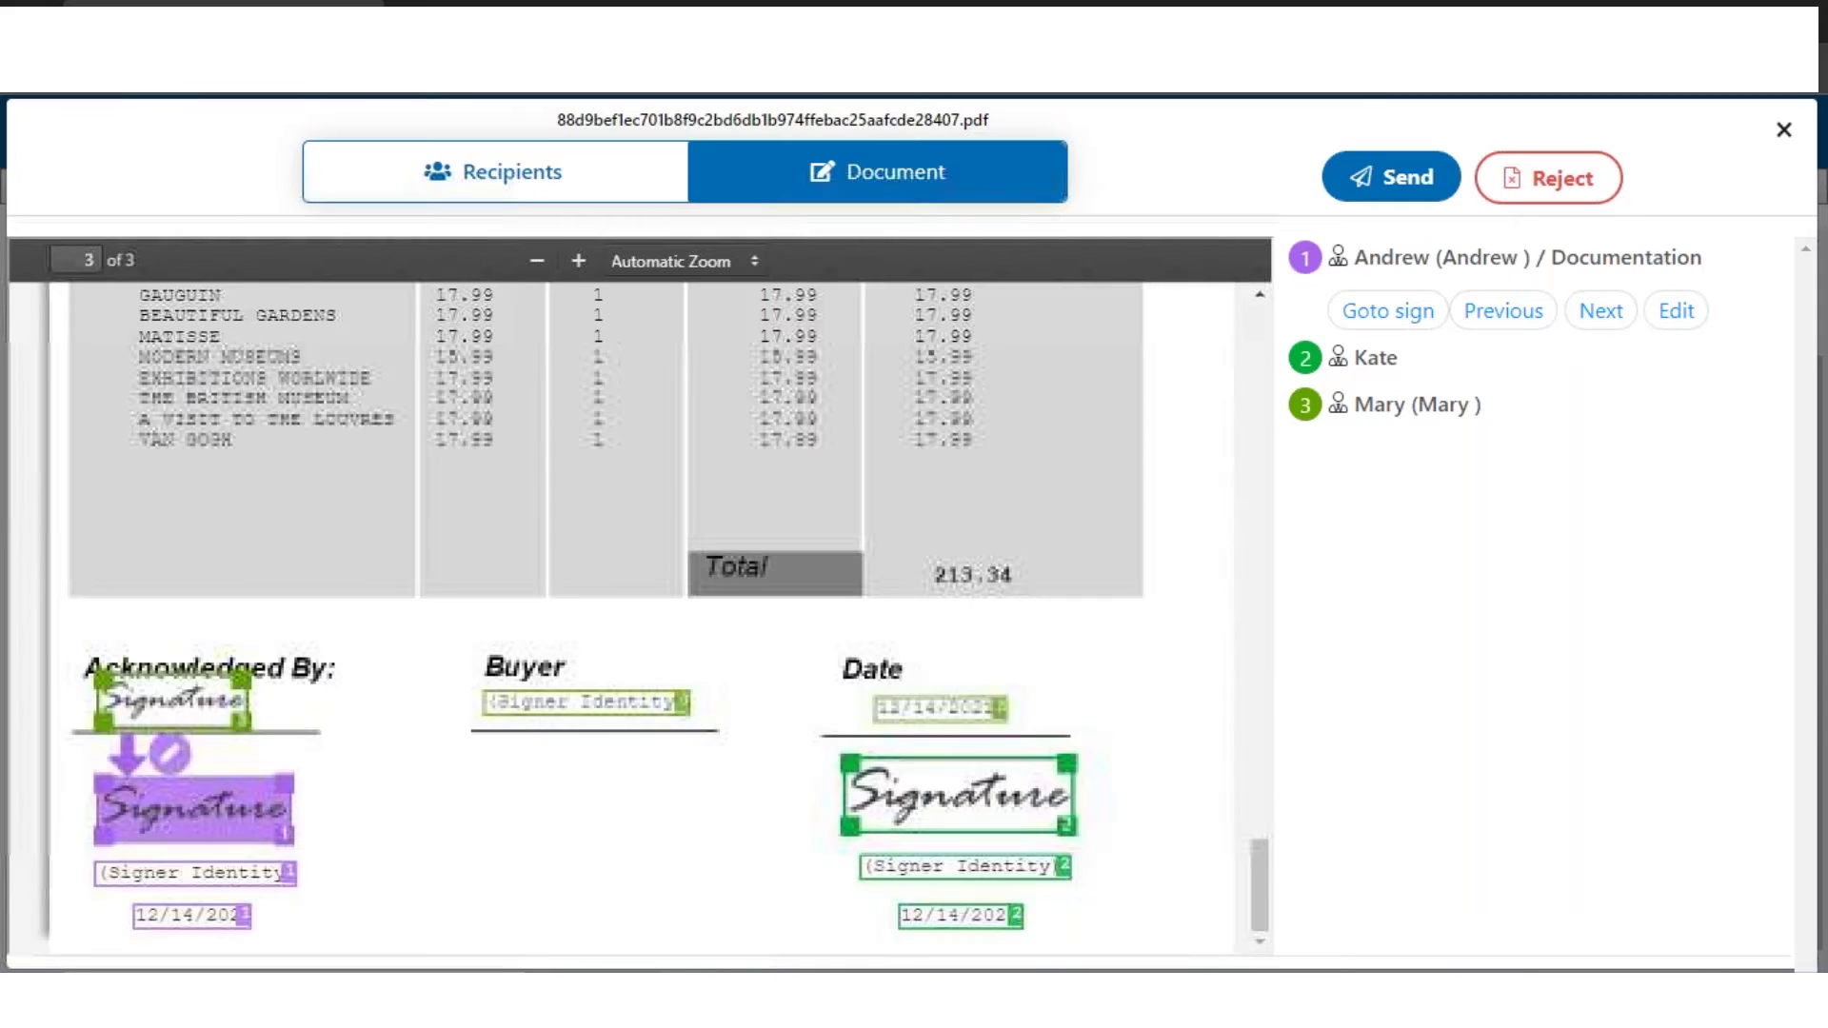
left_click(1512, 324)
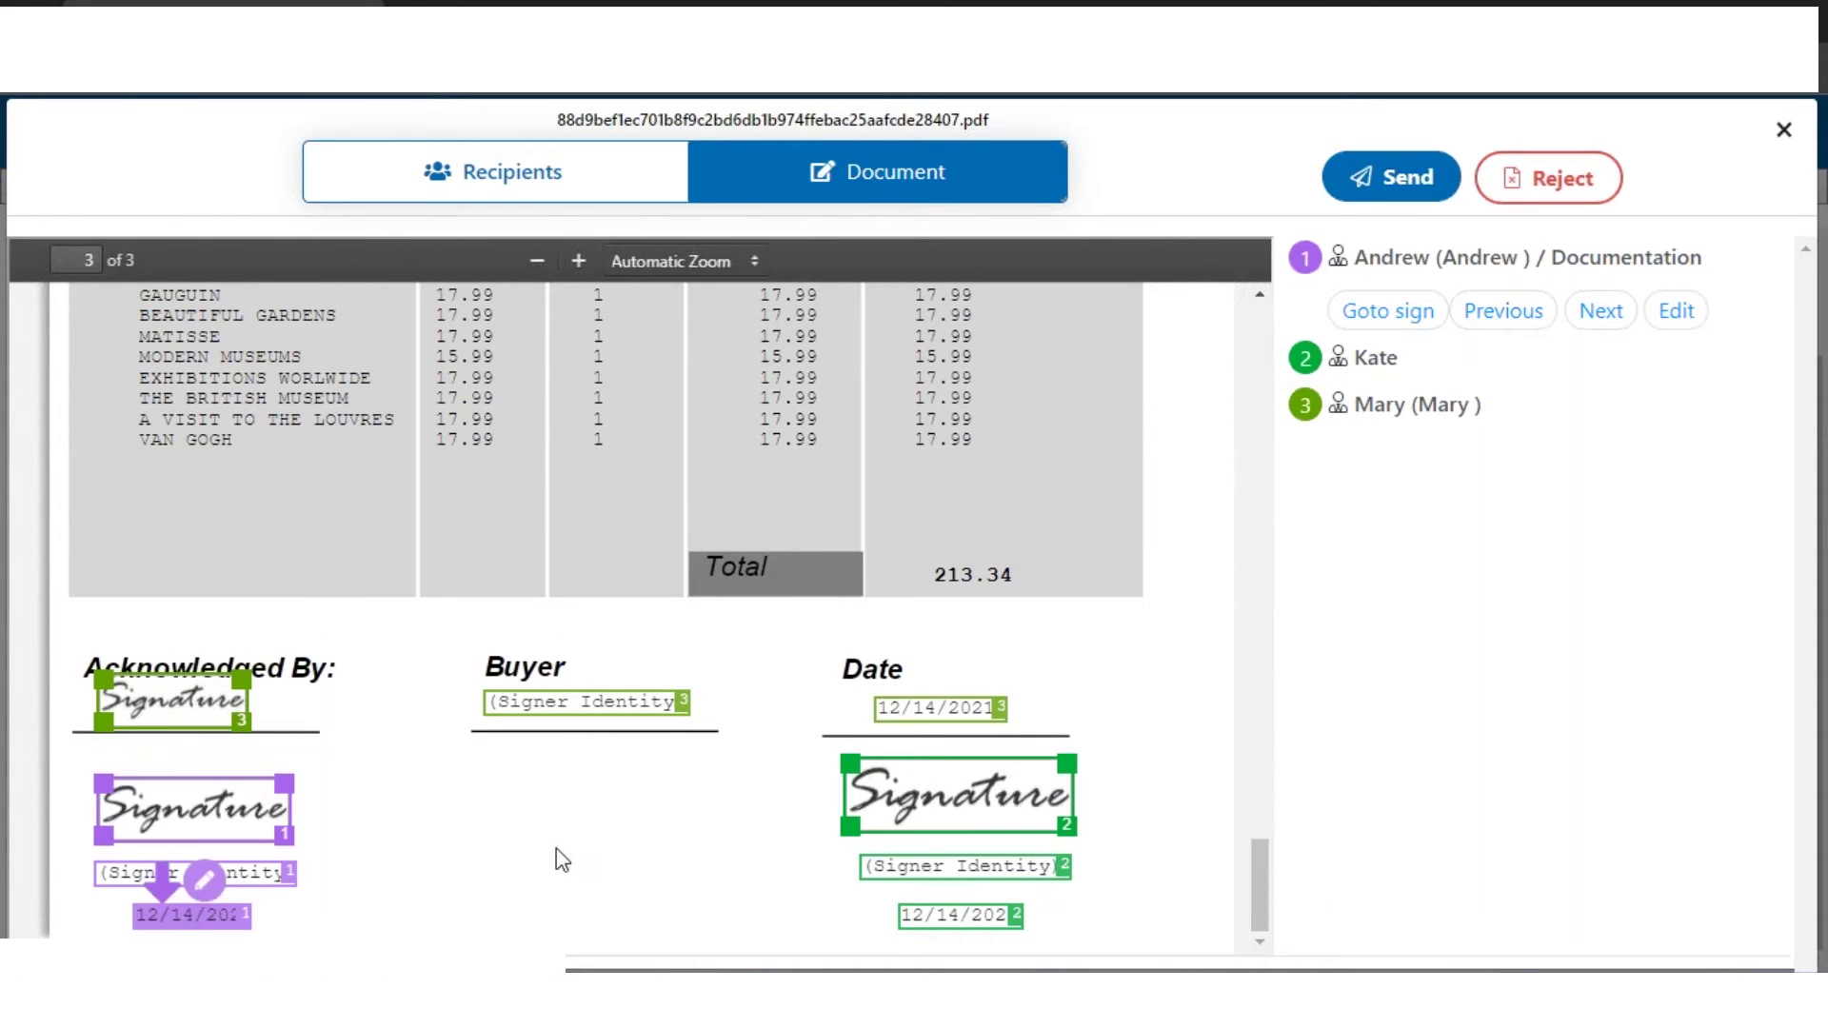
left_click(1602, 324)
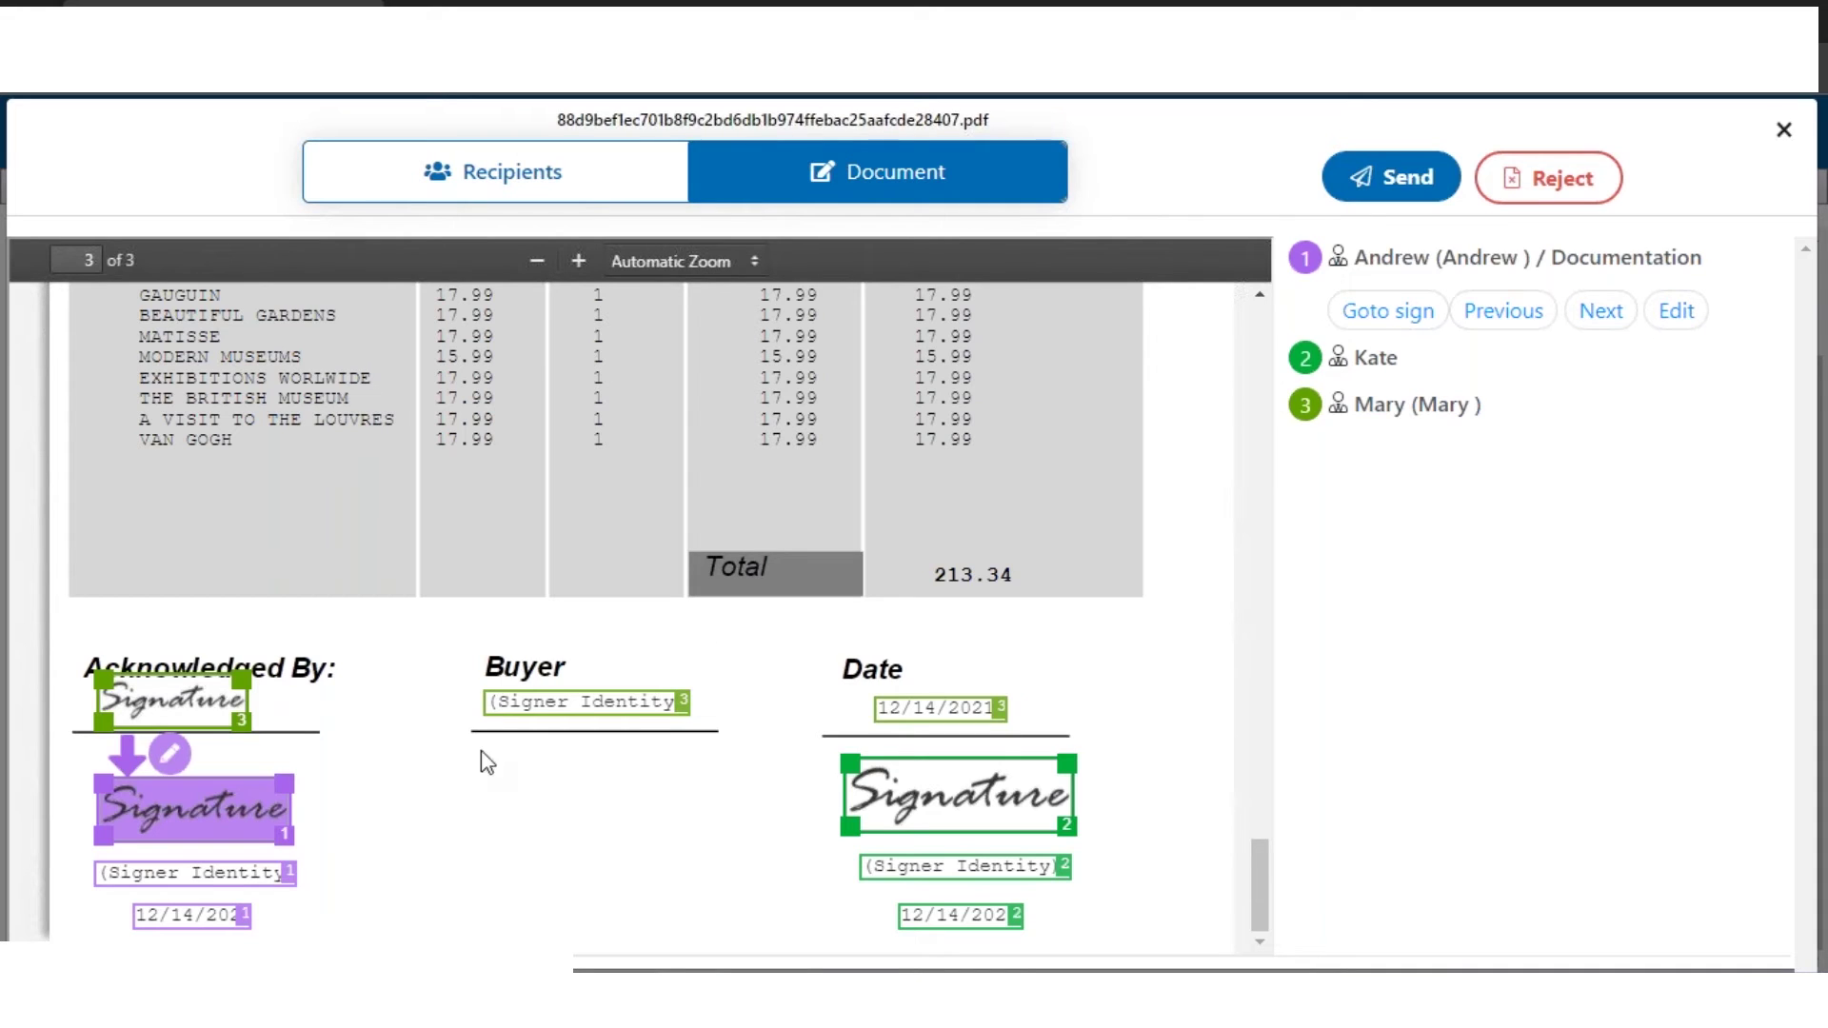
left_click_drag(212, 872, 296, 871)
- Reposition Andrew's page 3 fields, then move his signature field to page 2
left_click_drag(197, 914, 150, 920)
left_click_drag(193, 806, 313, 789)
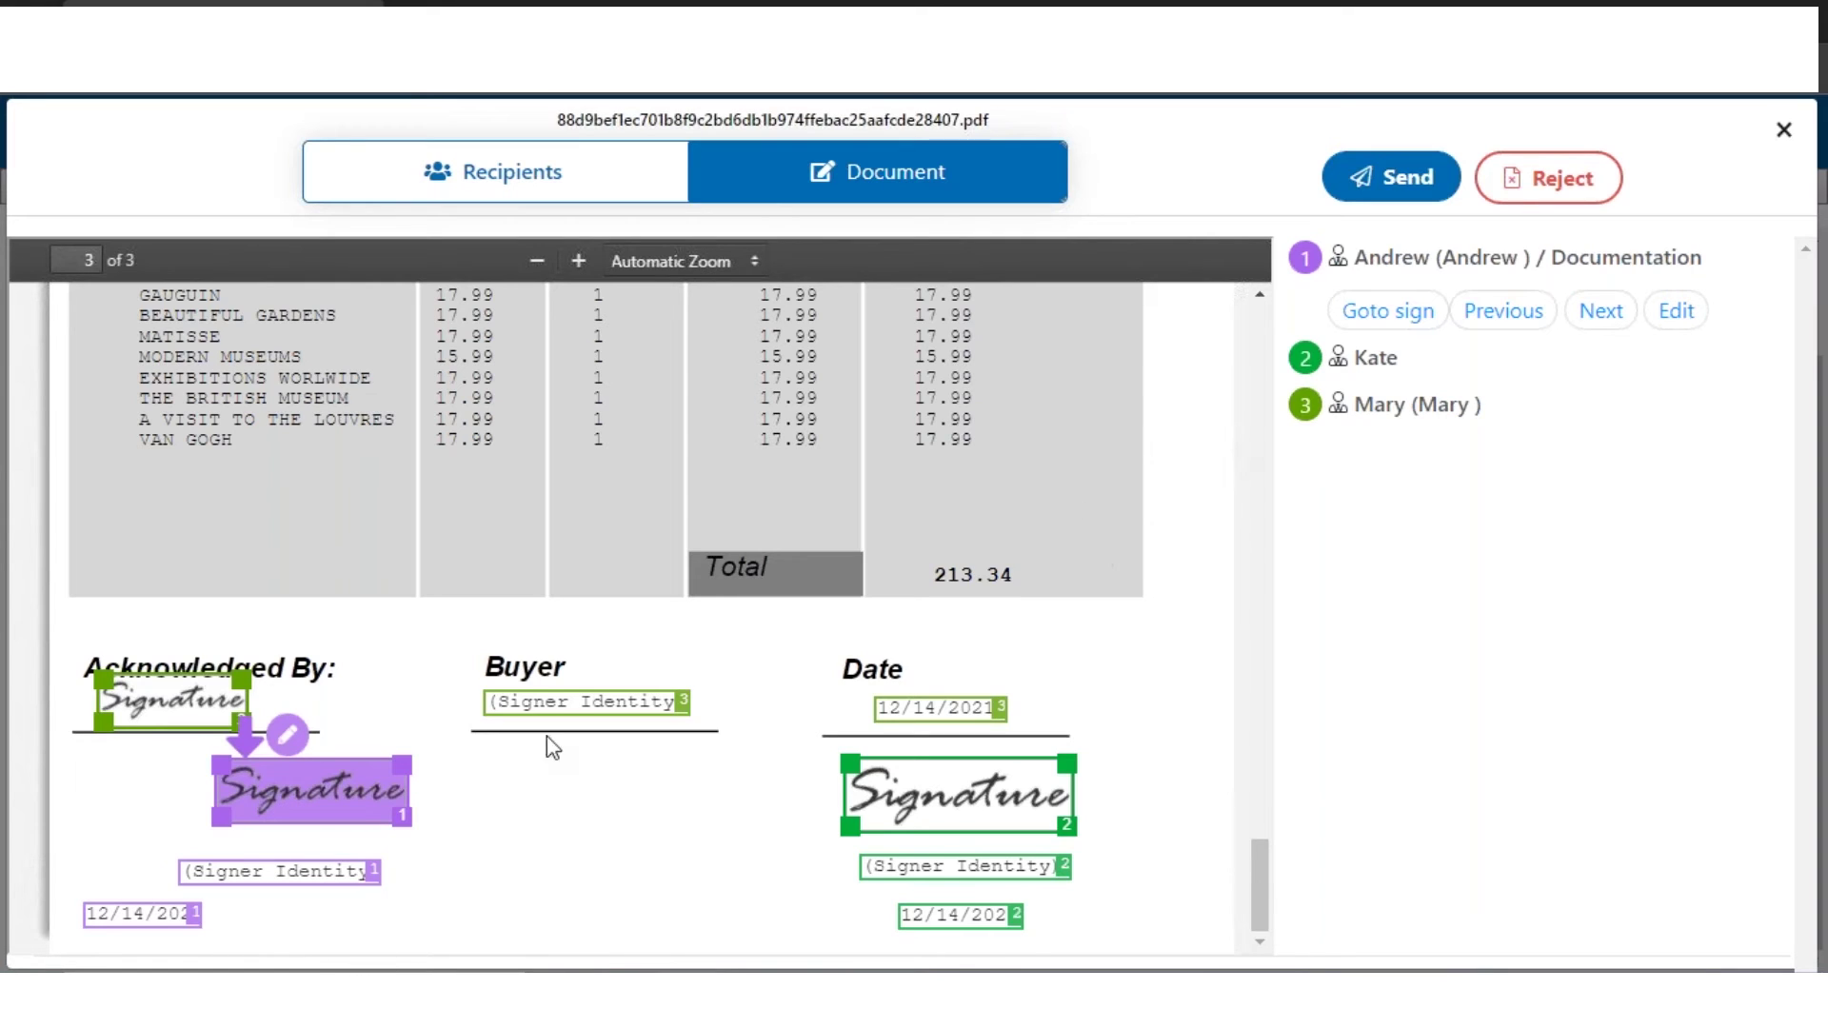
left_click(282, 874)
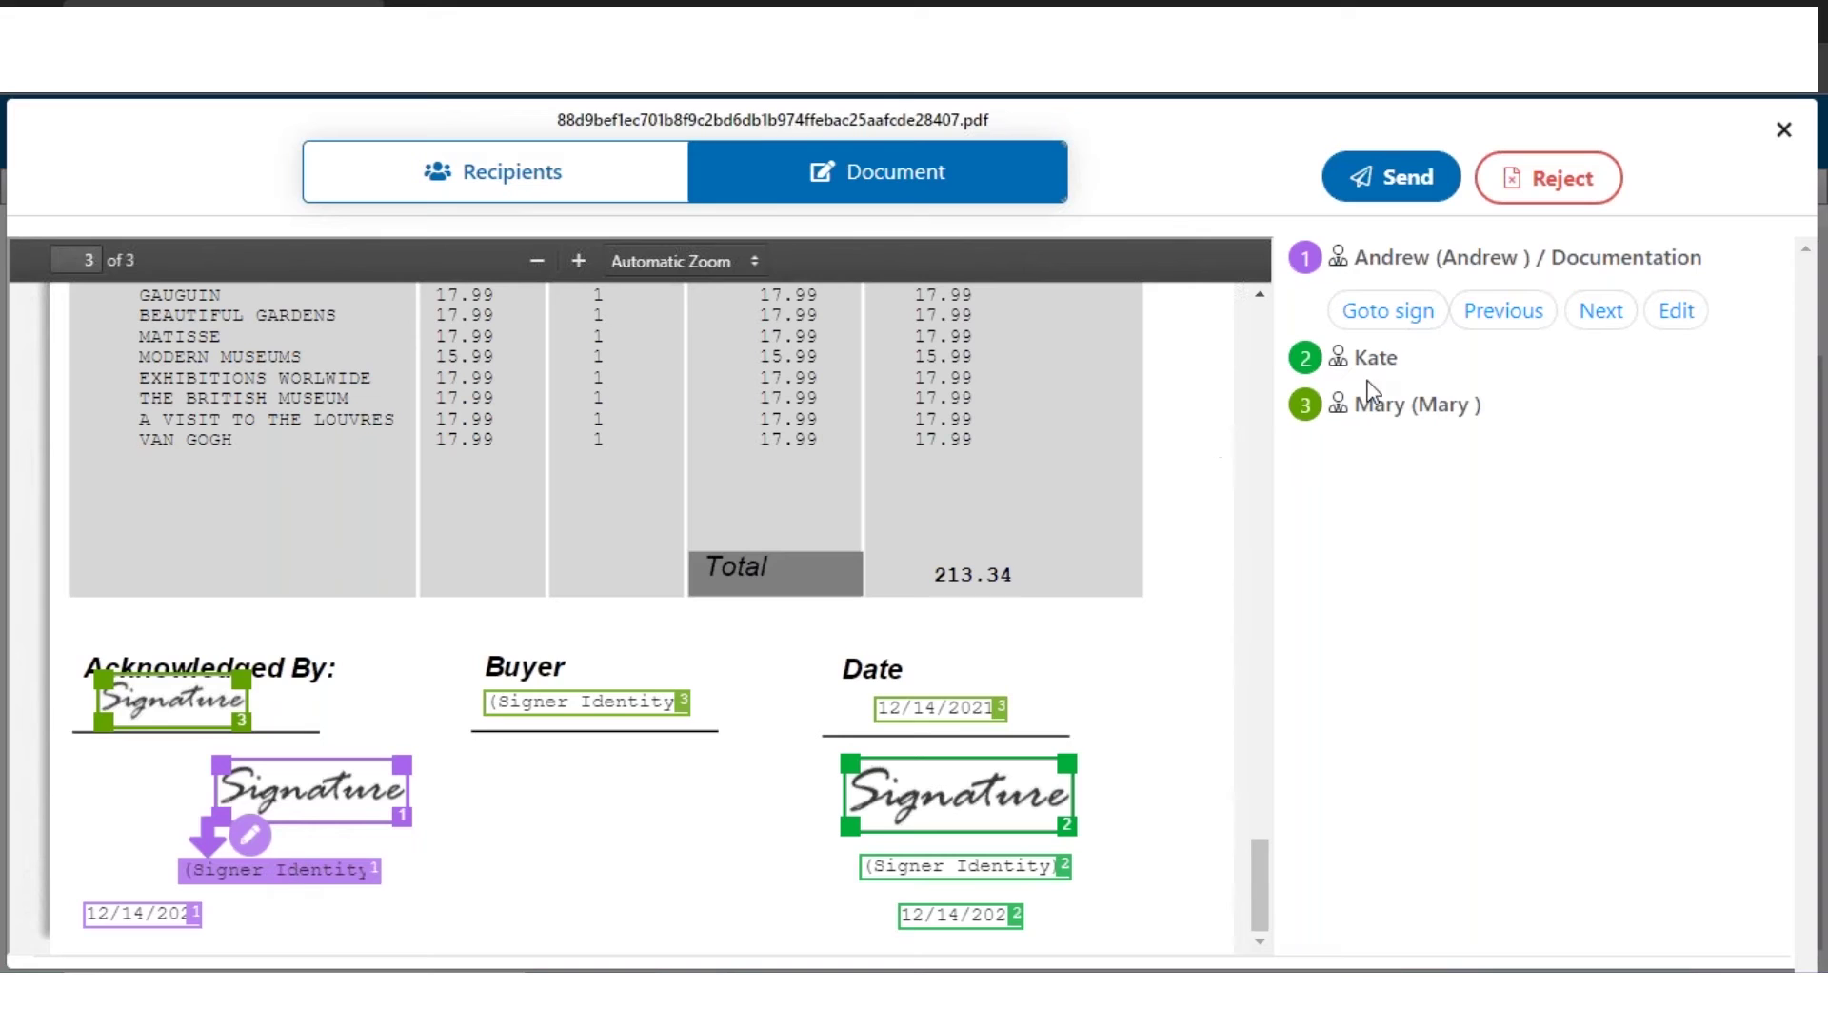
left_click(1671, 319)
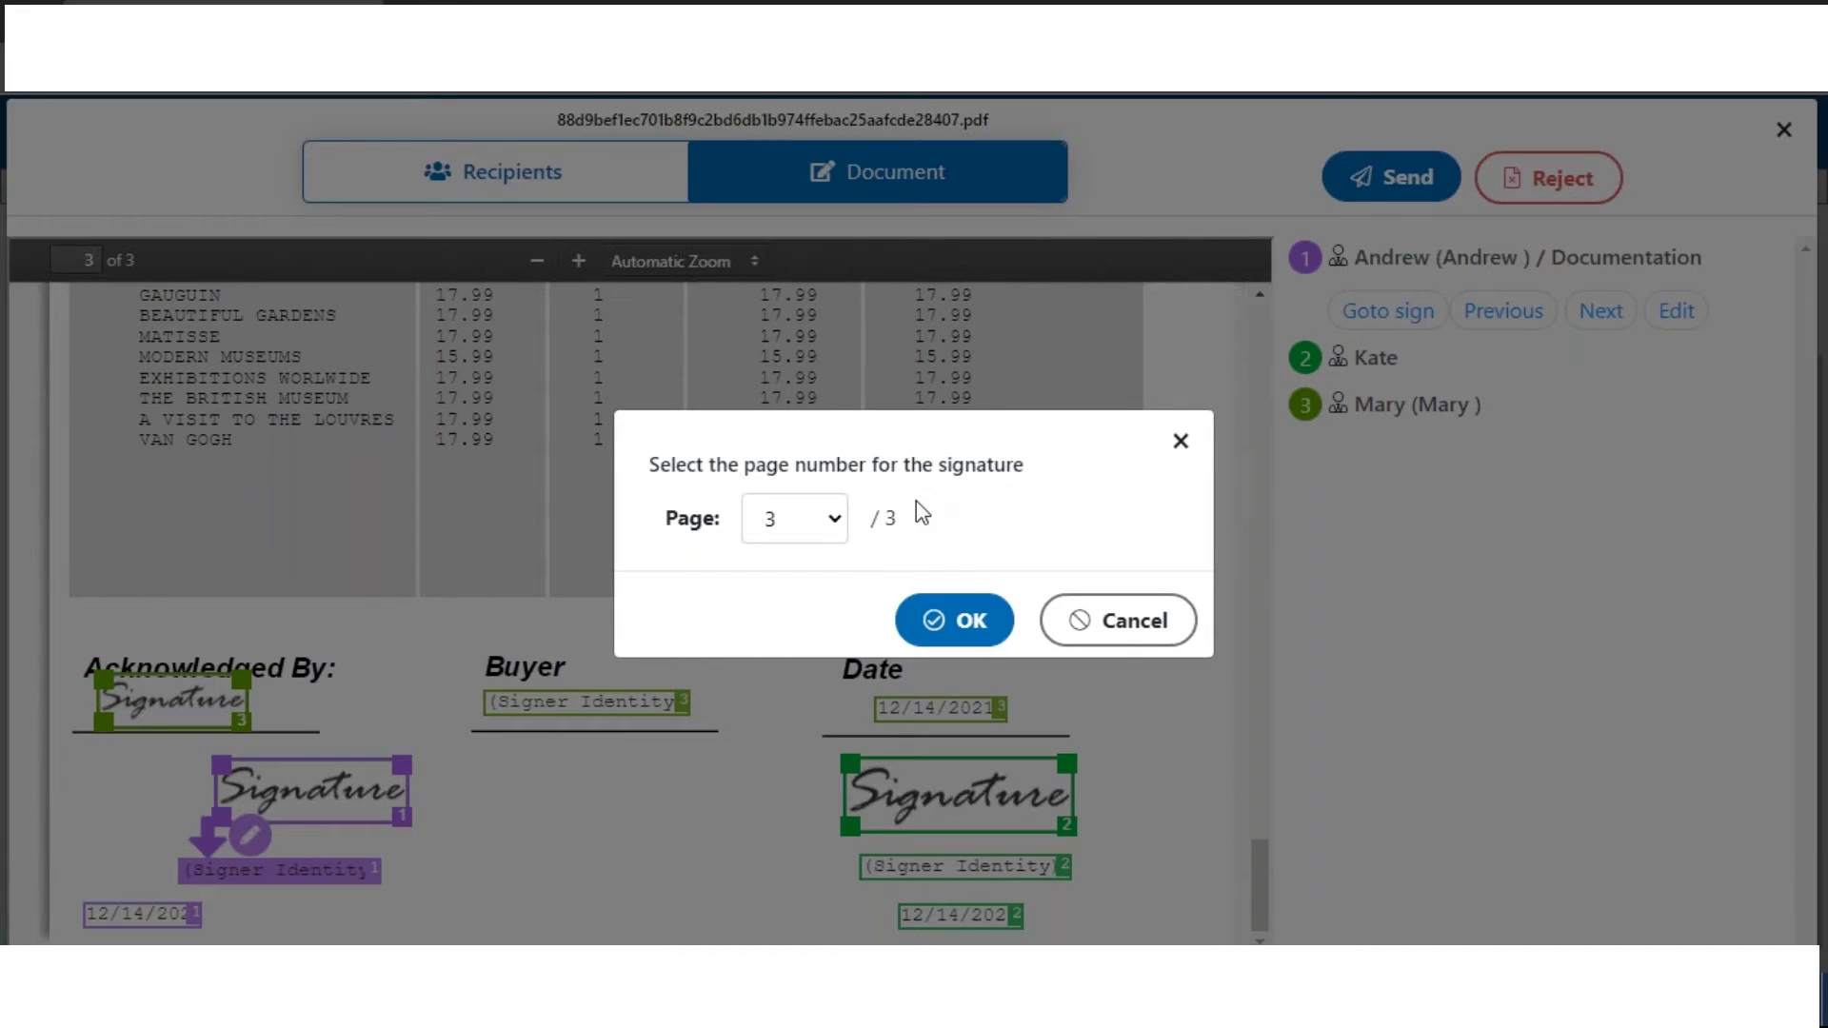
left_click(794, 519)
left_click(776, 594)
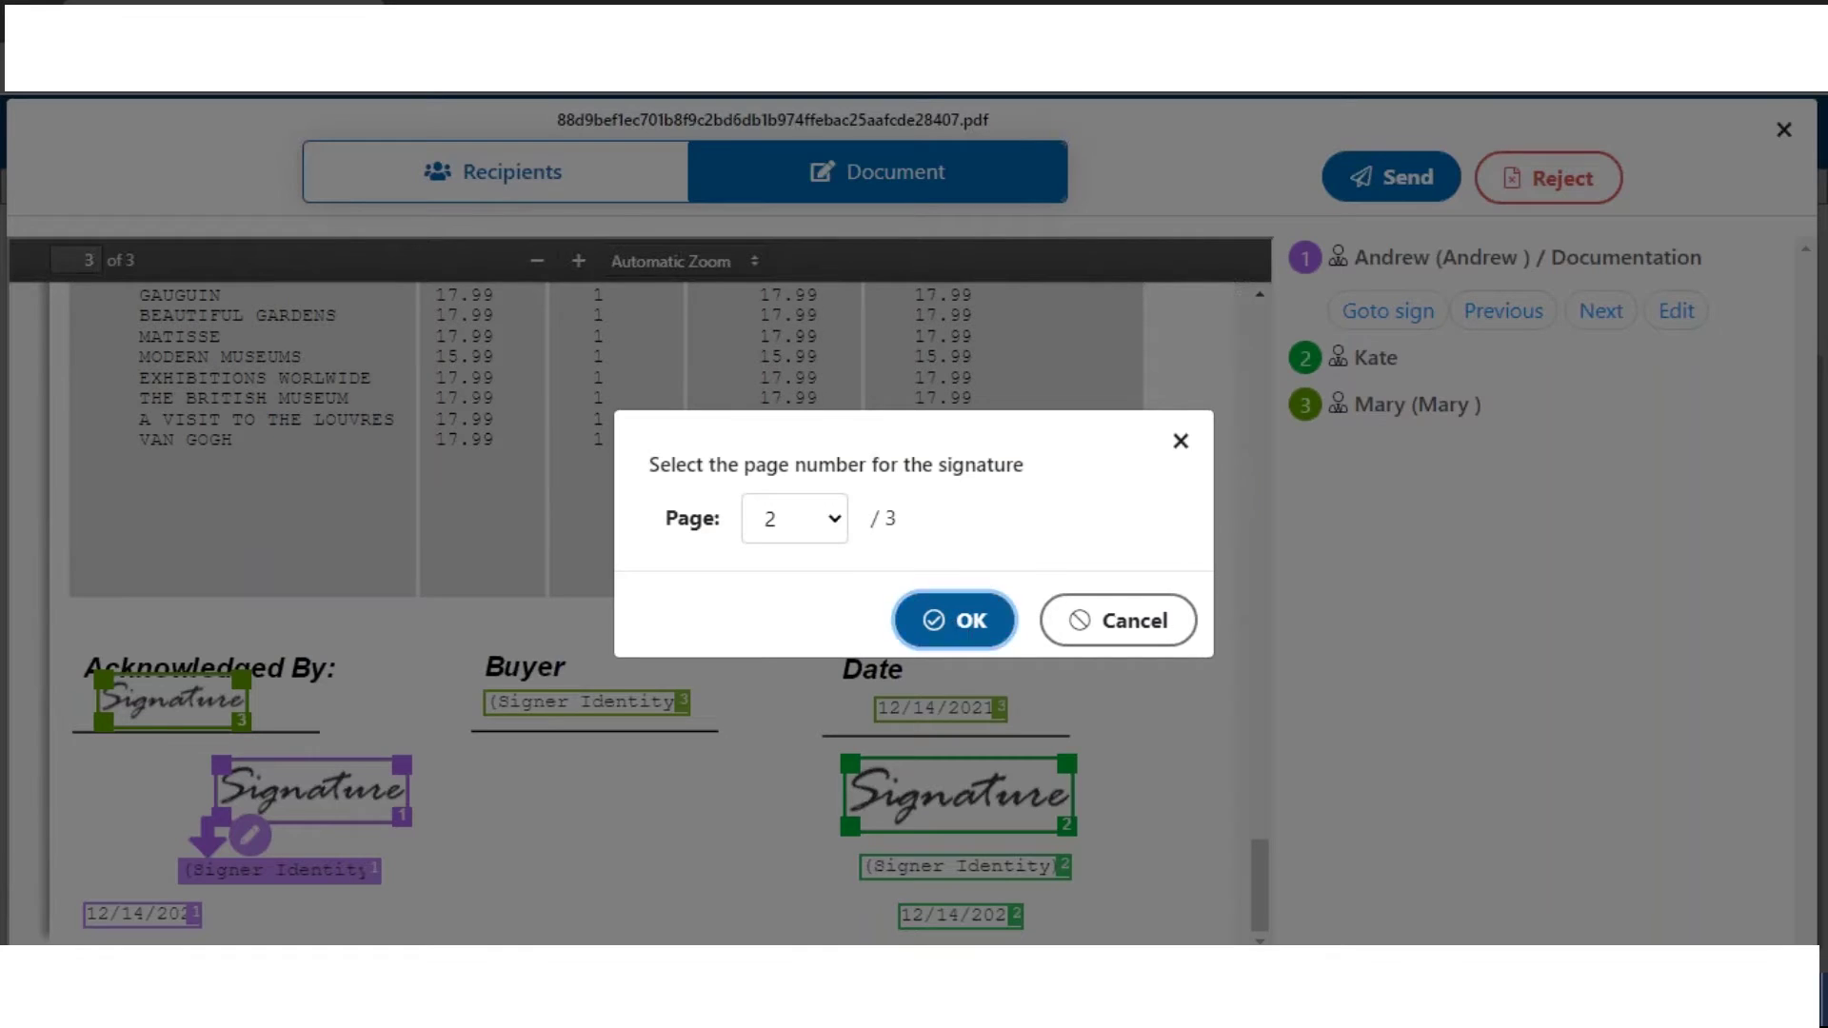
left_click(957, 629)
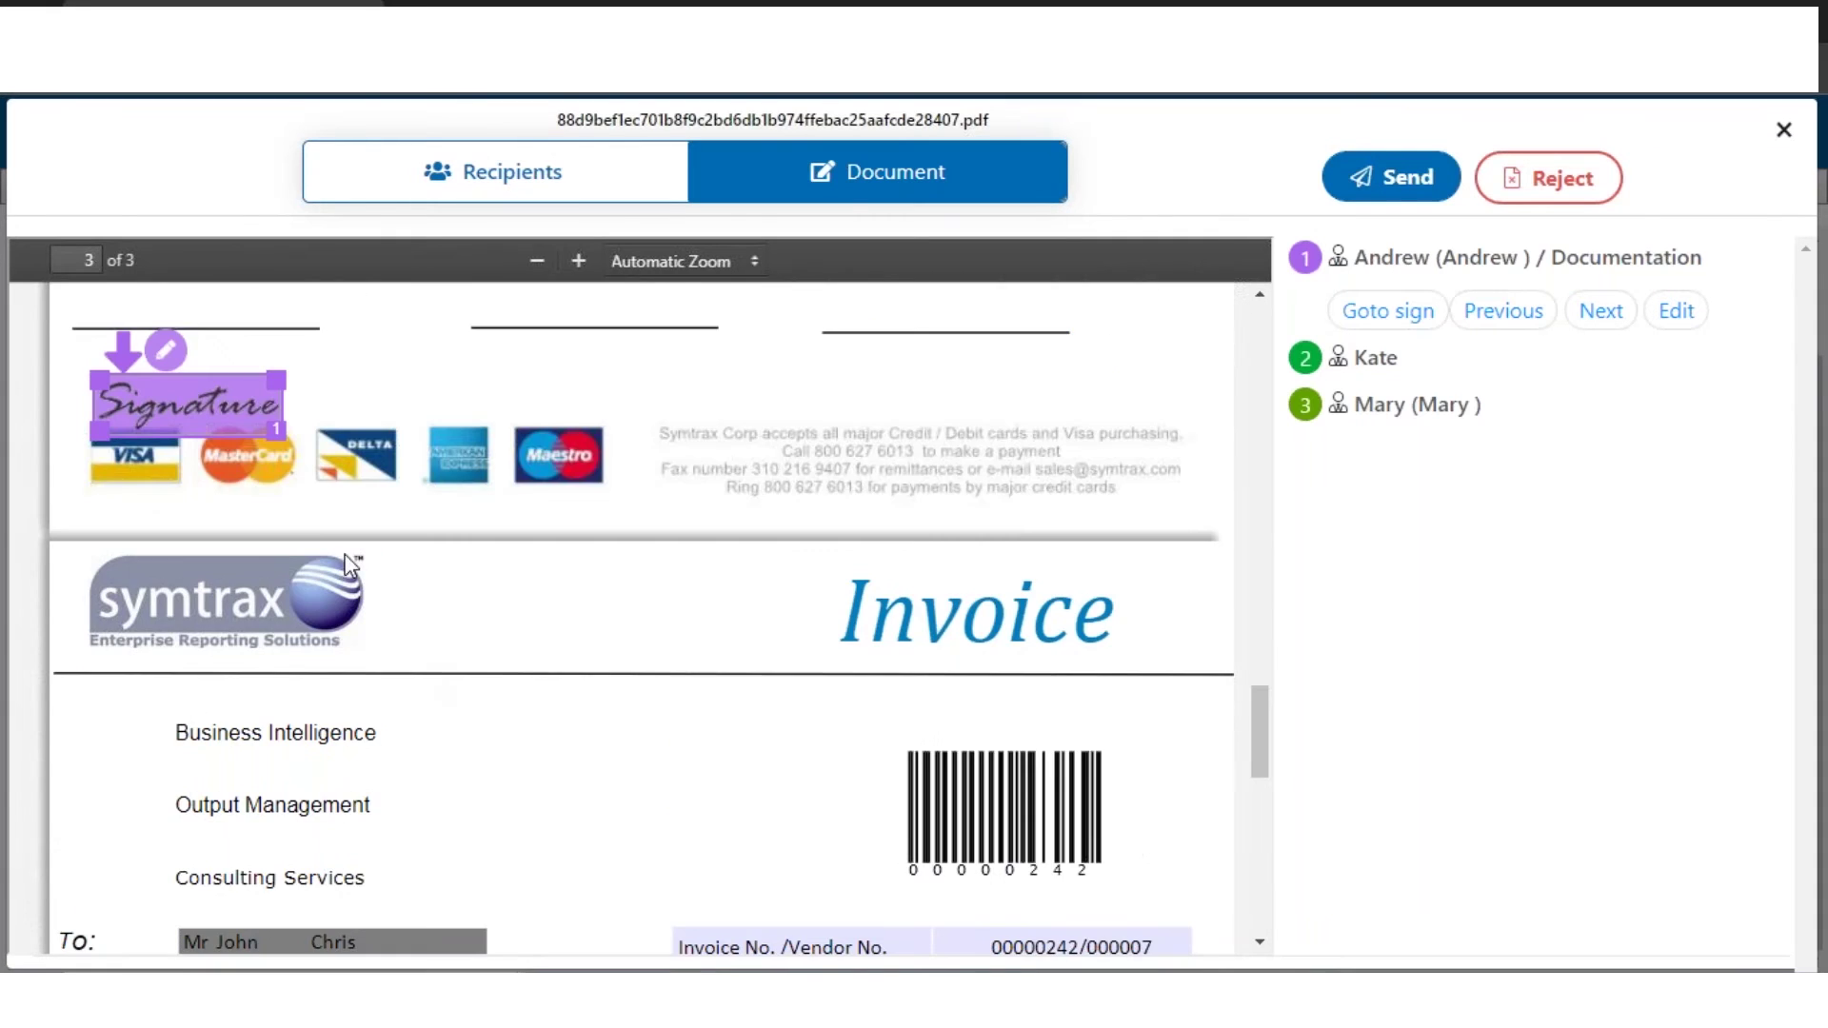
scroll(421, 672, "down", 5)
scroll(419, 667, "down", 5)
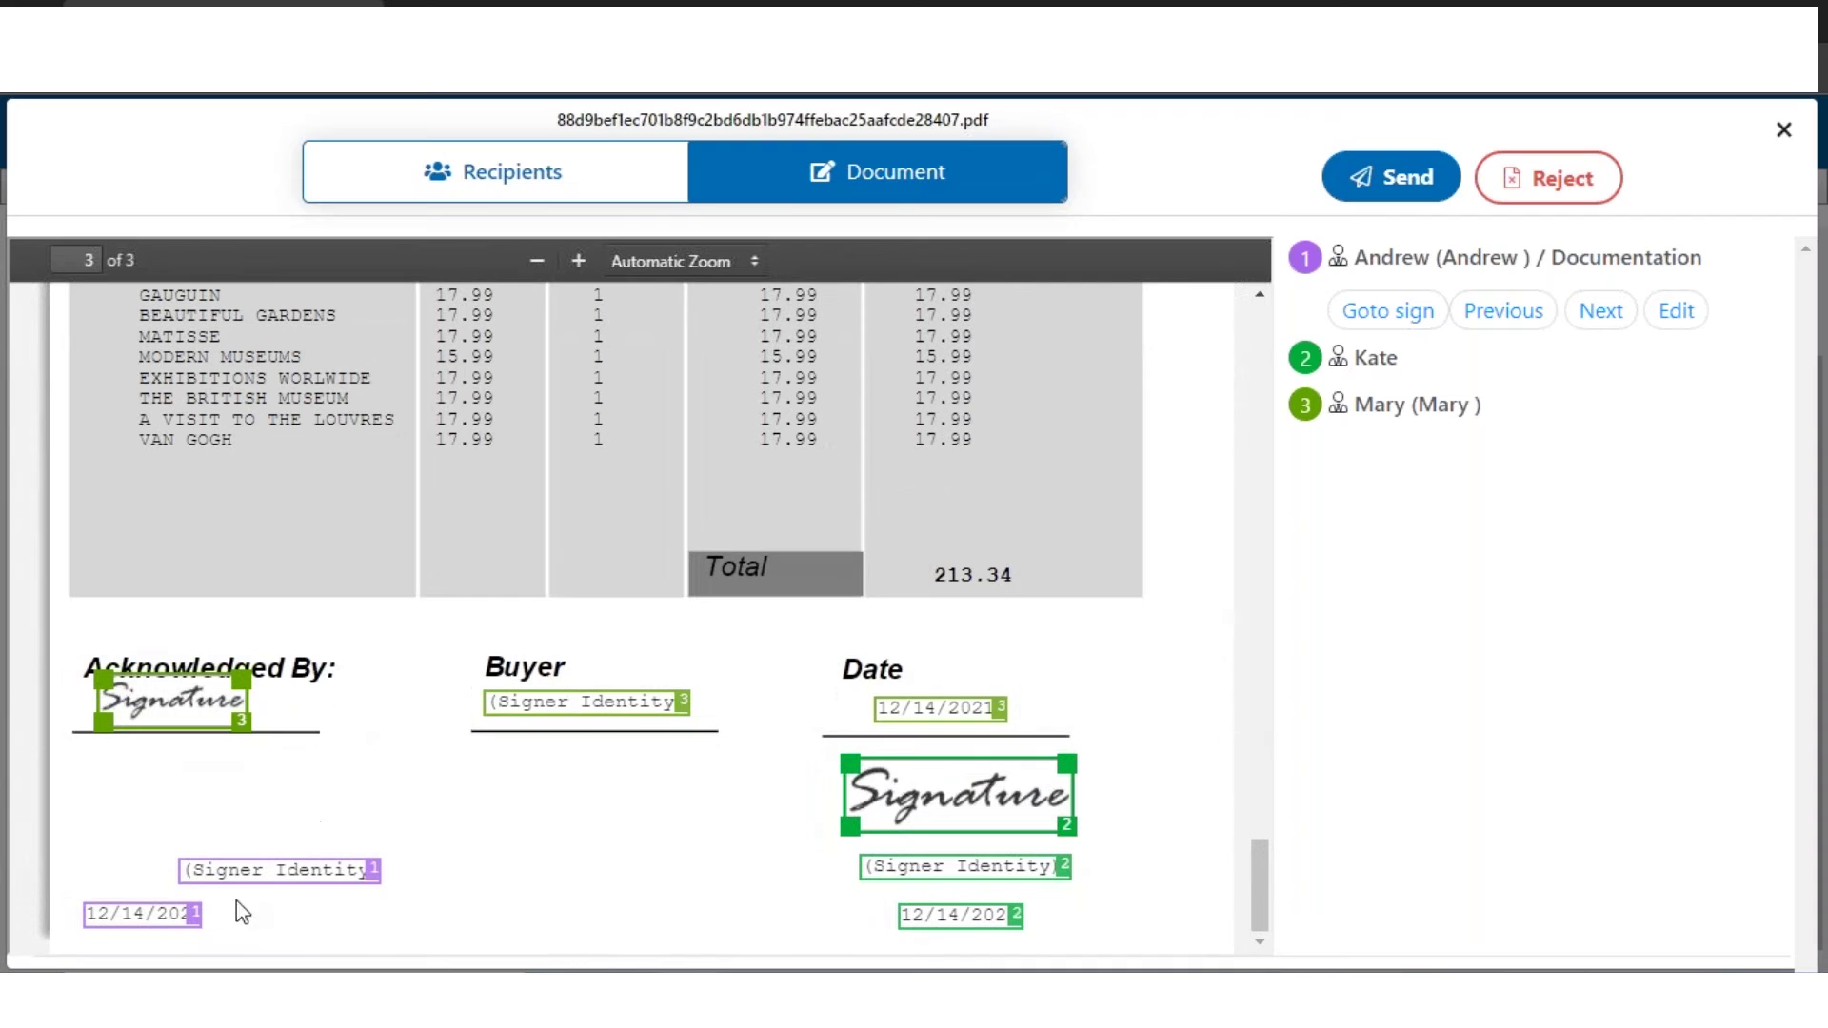
- Change Andrew's signature field page from 2 to 1
left_click(144, 914)
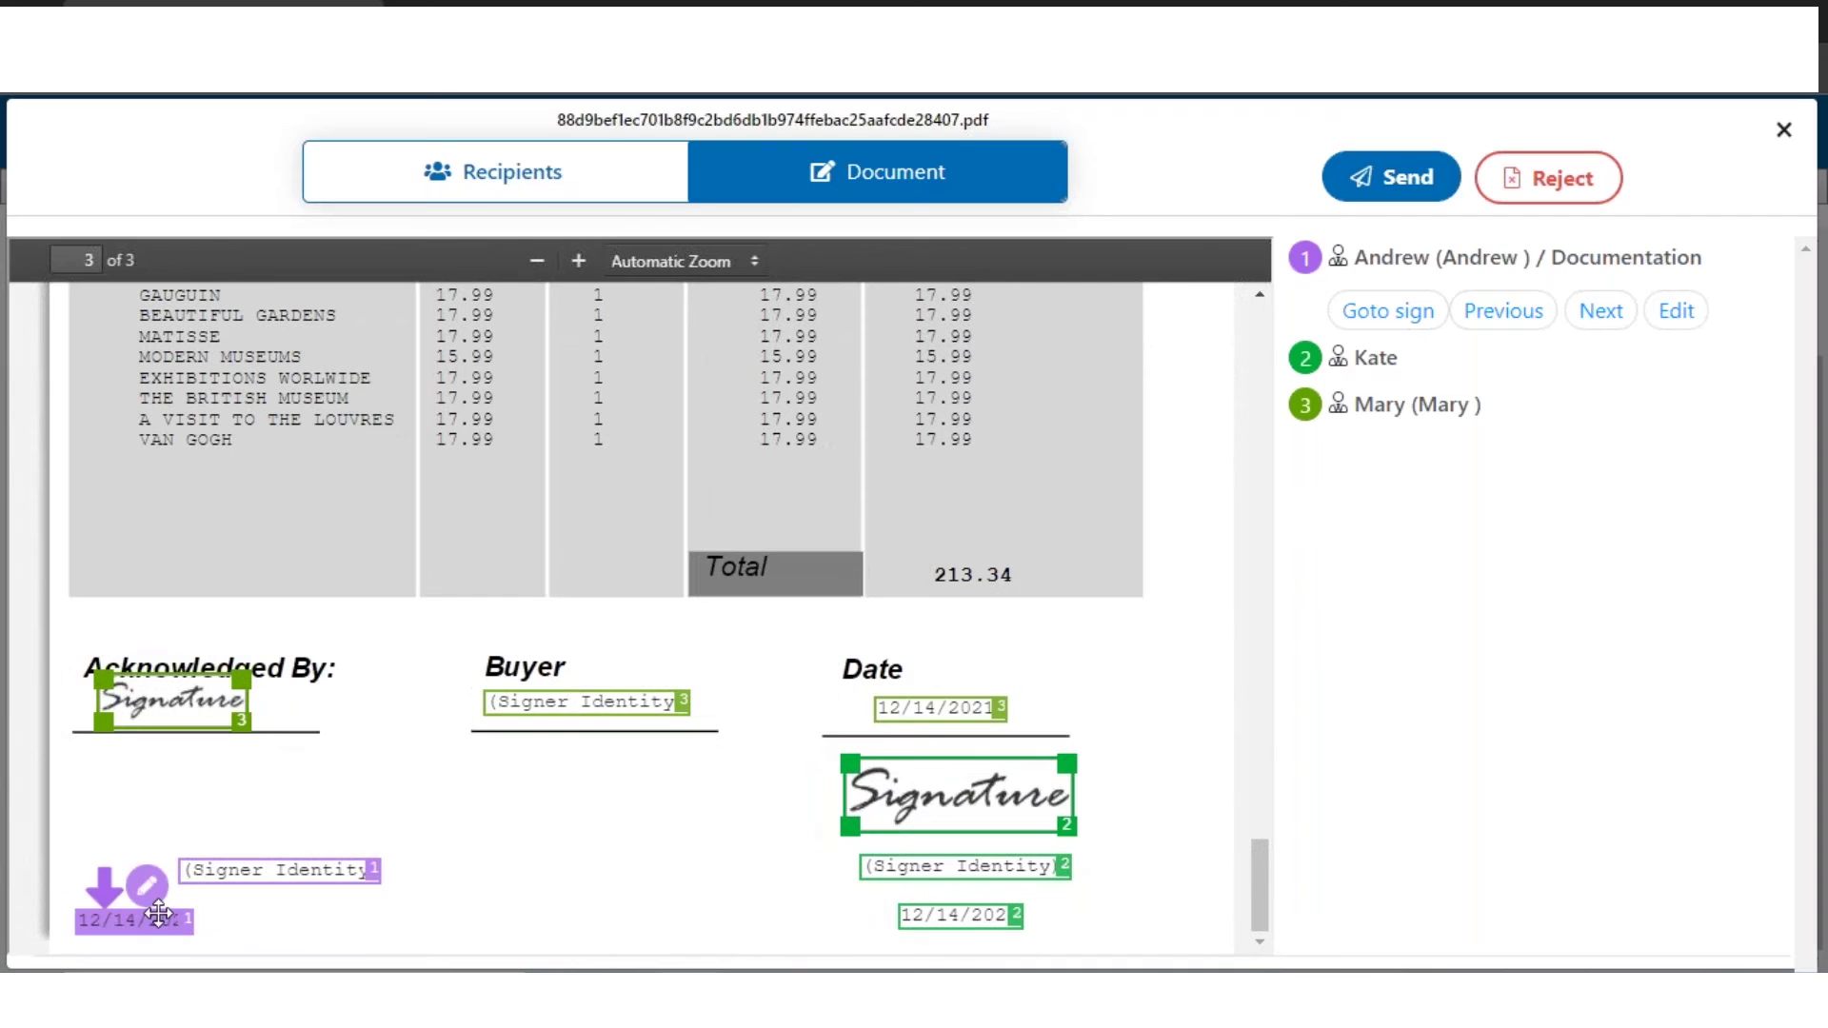
left_click(1677, 312)
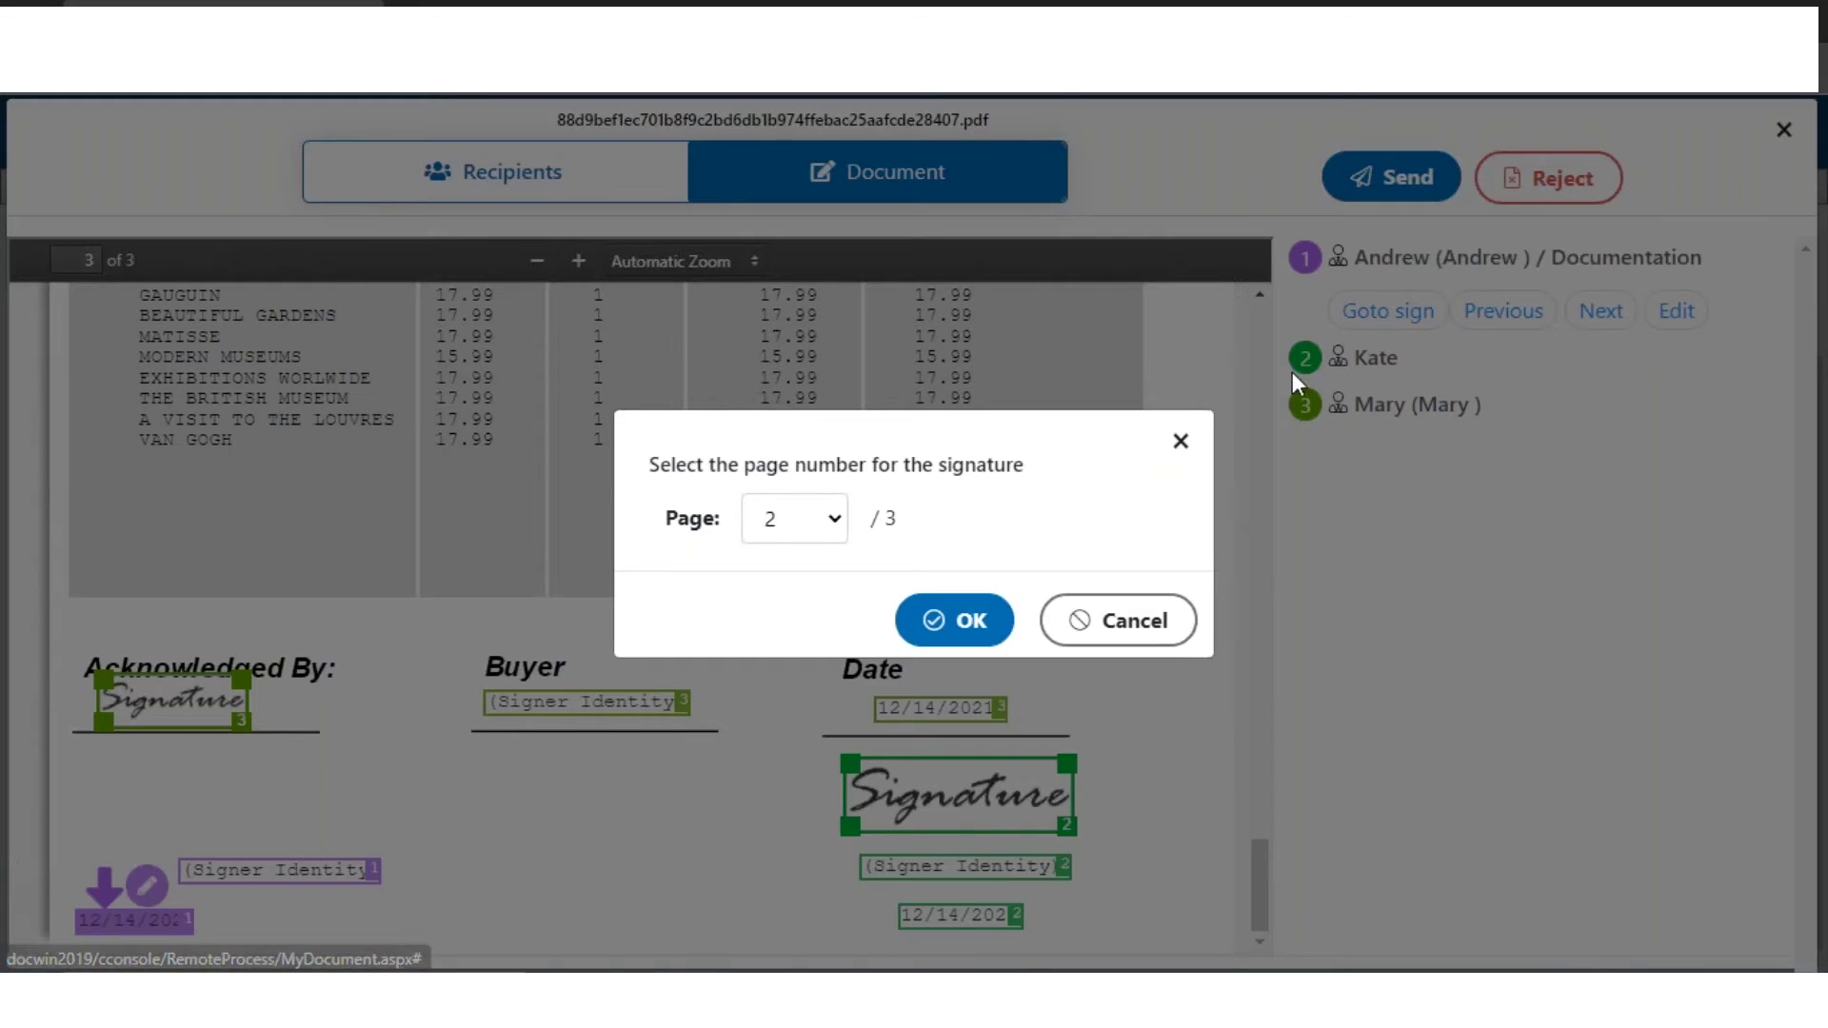
left_click(836, 524)
left_click(801, 569)
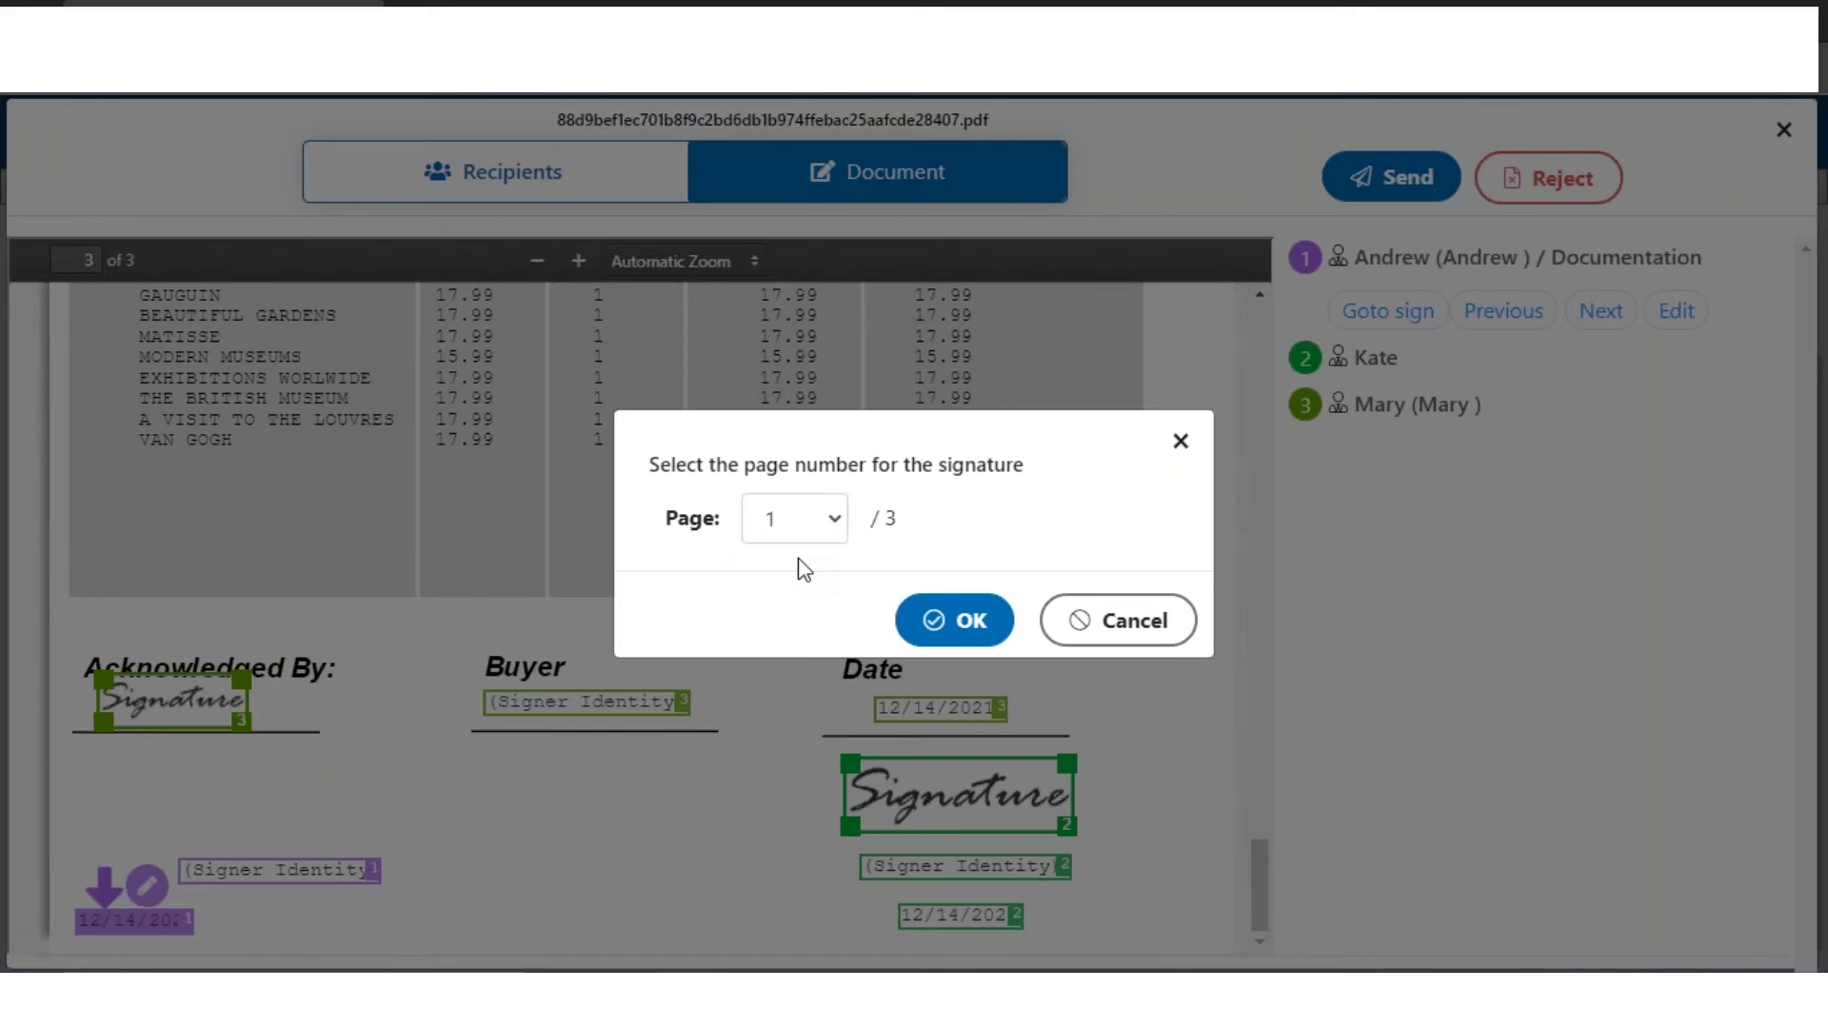
left_click(931, 600)
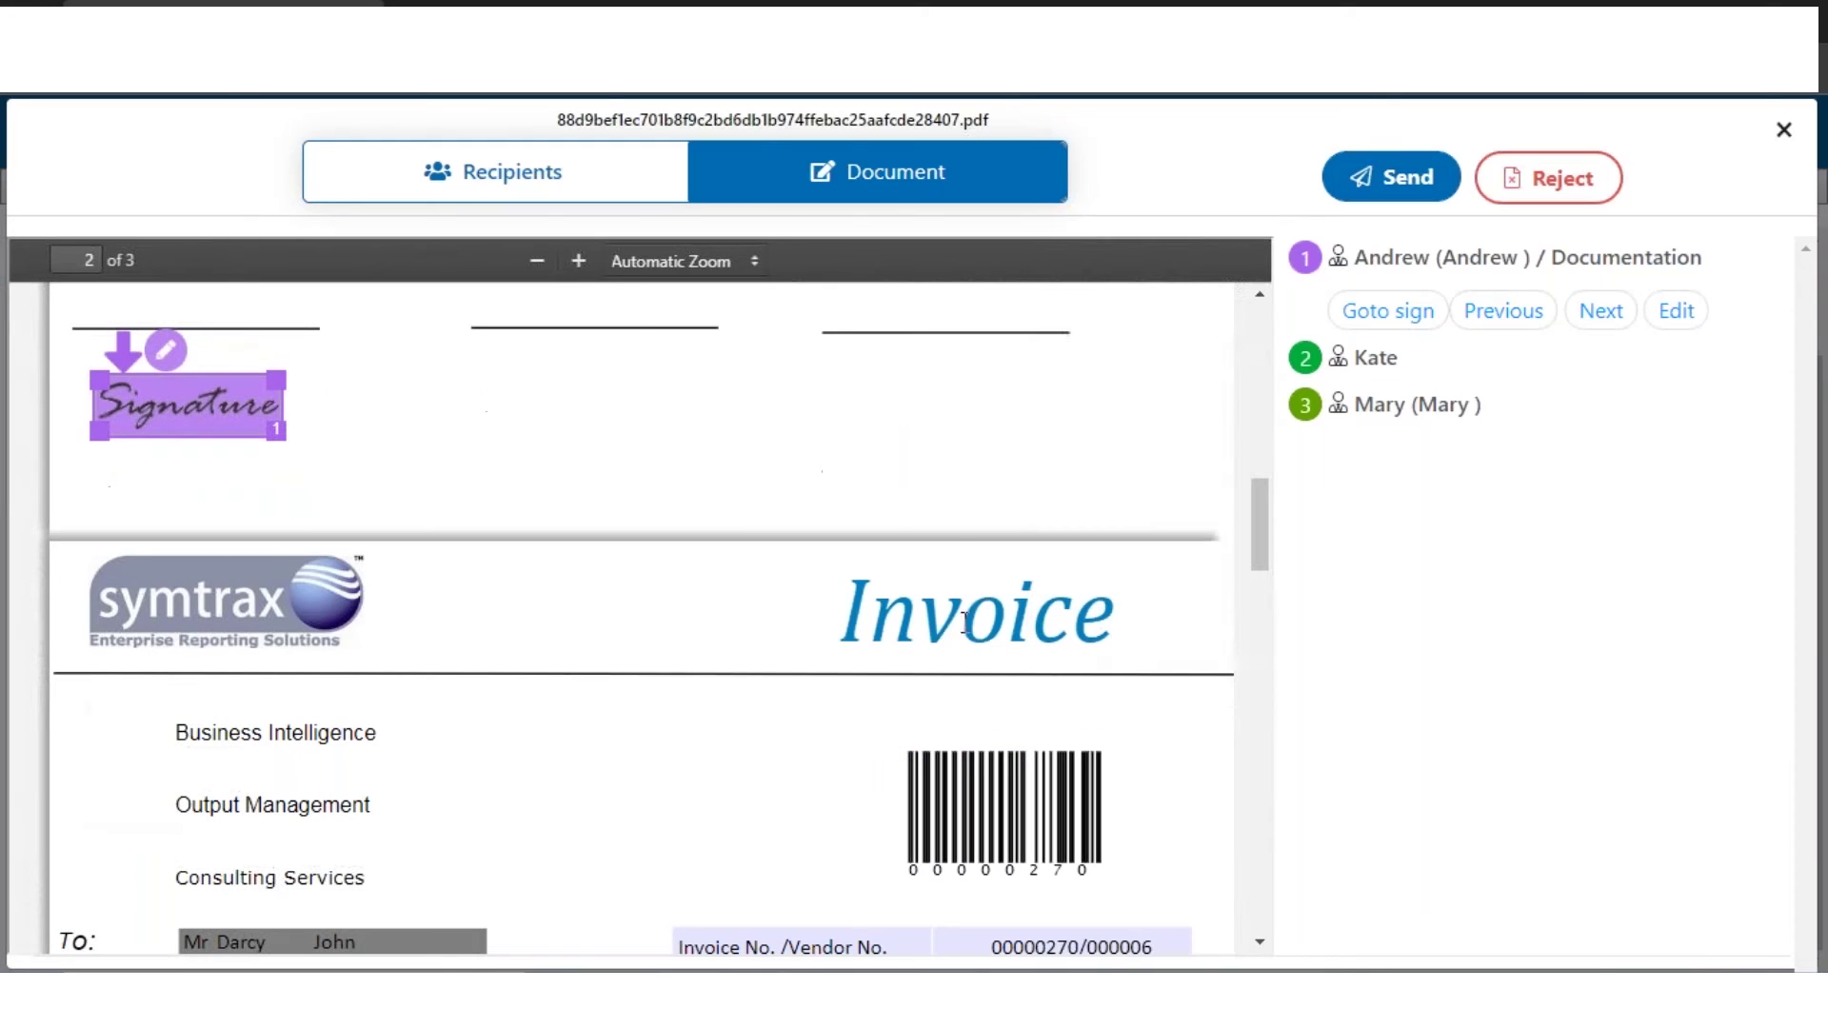
scroll(551, 598, "down", 5)
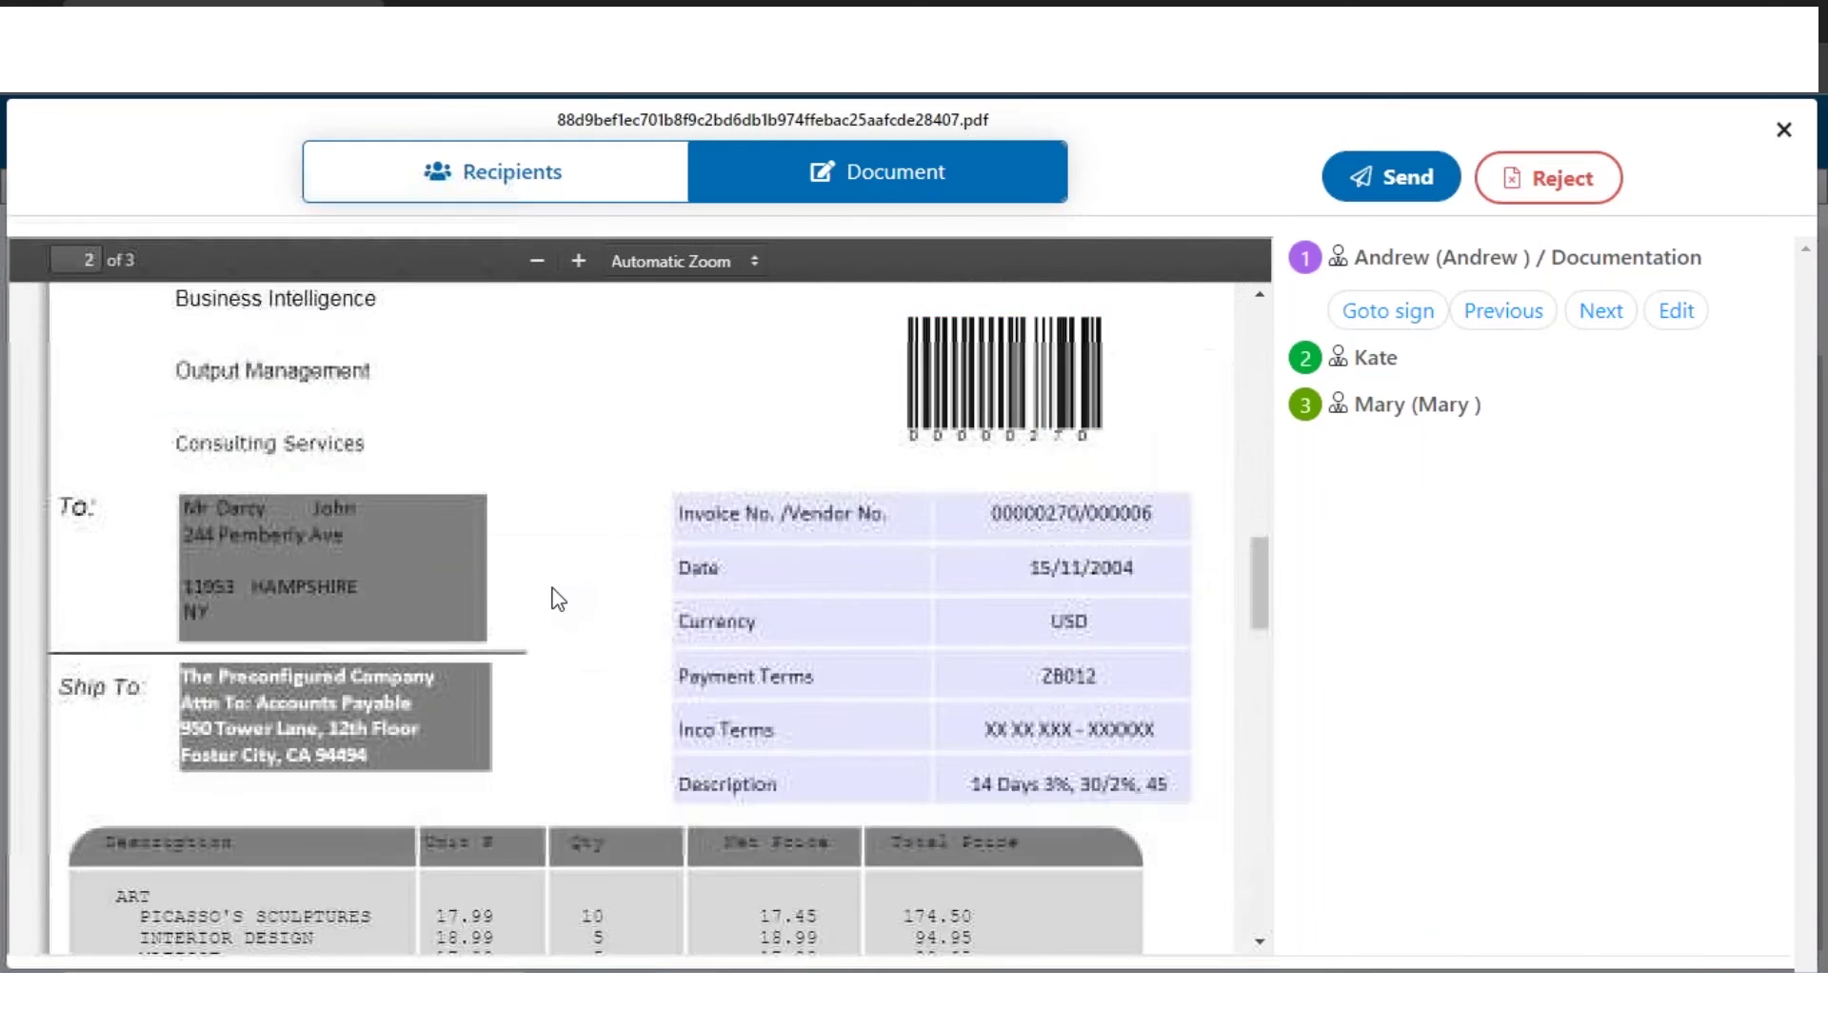
scroll(552, 597, "down", 3)
scroll(552, 597, "down", 3)
scroll(553, 597, "down", 3)
scroll(546, 605, "down", 1)
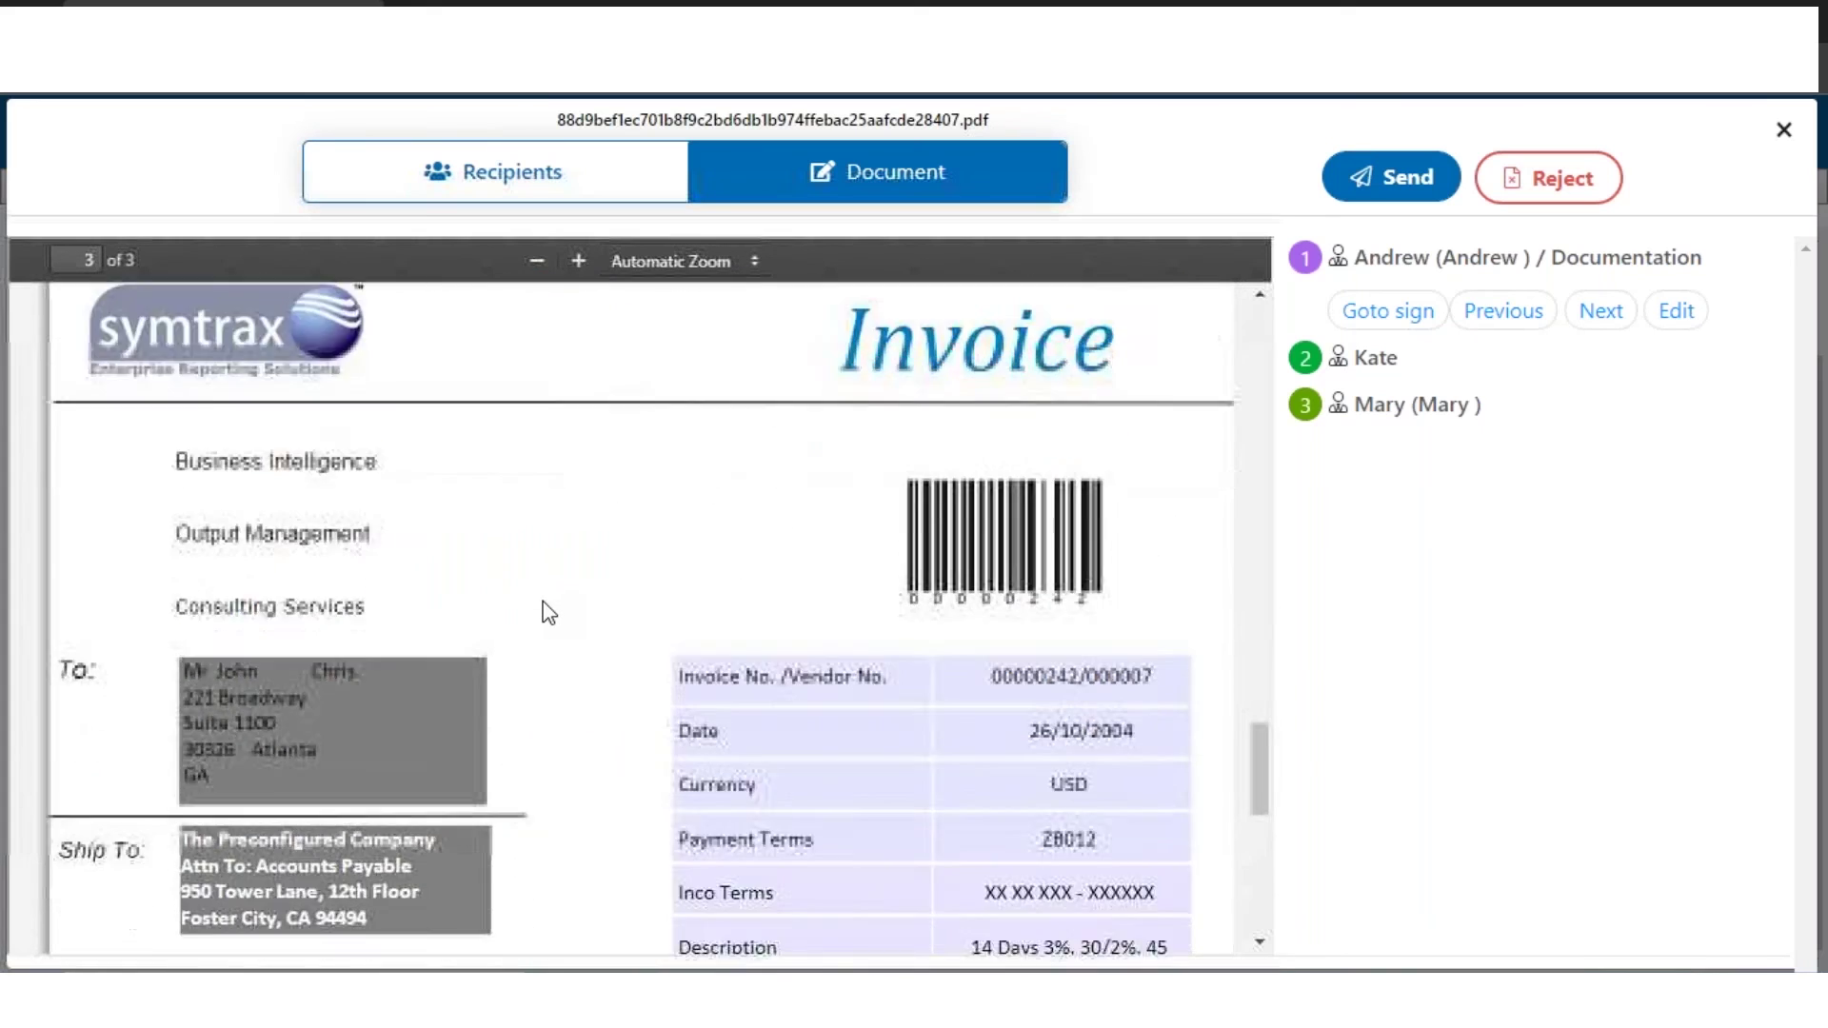
scroll(542, 611, "down", 3)
scroll(542, 612, "down", 3)
left_click(257, 875)
- Put Andrew's Signer Identity on page 1 and align it beside his signature
left_click(207, 834)
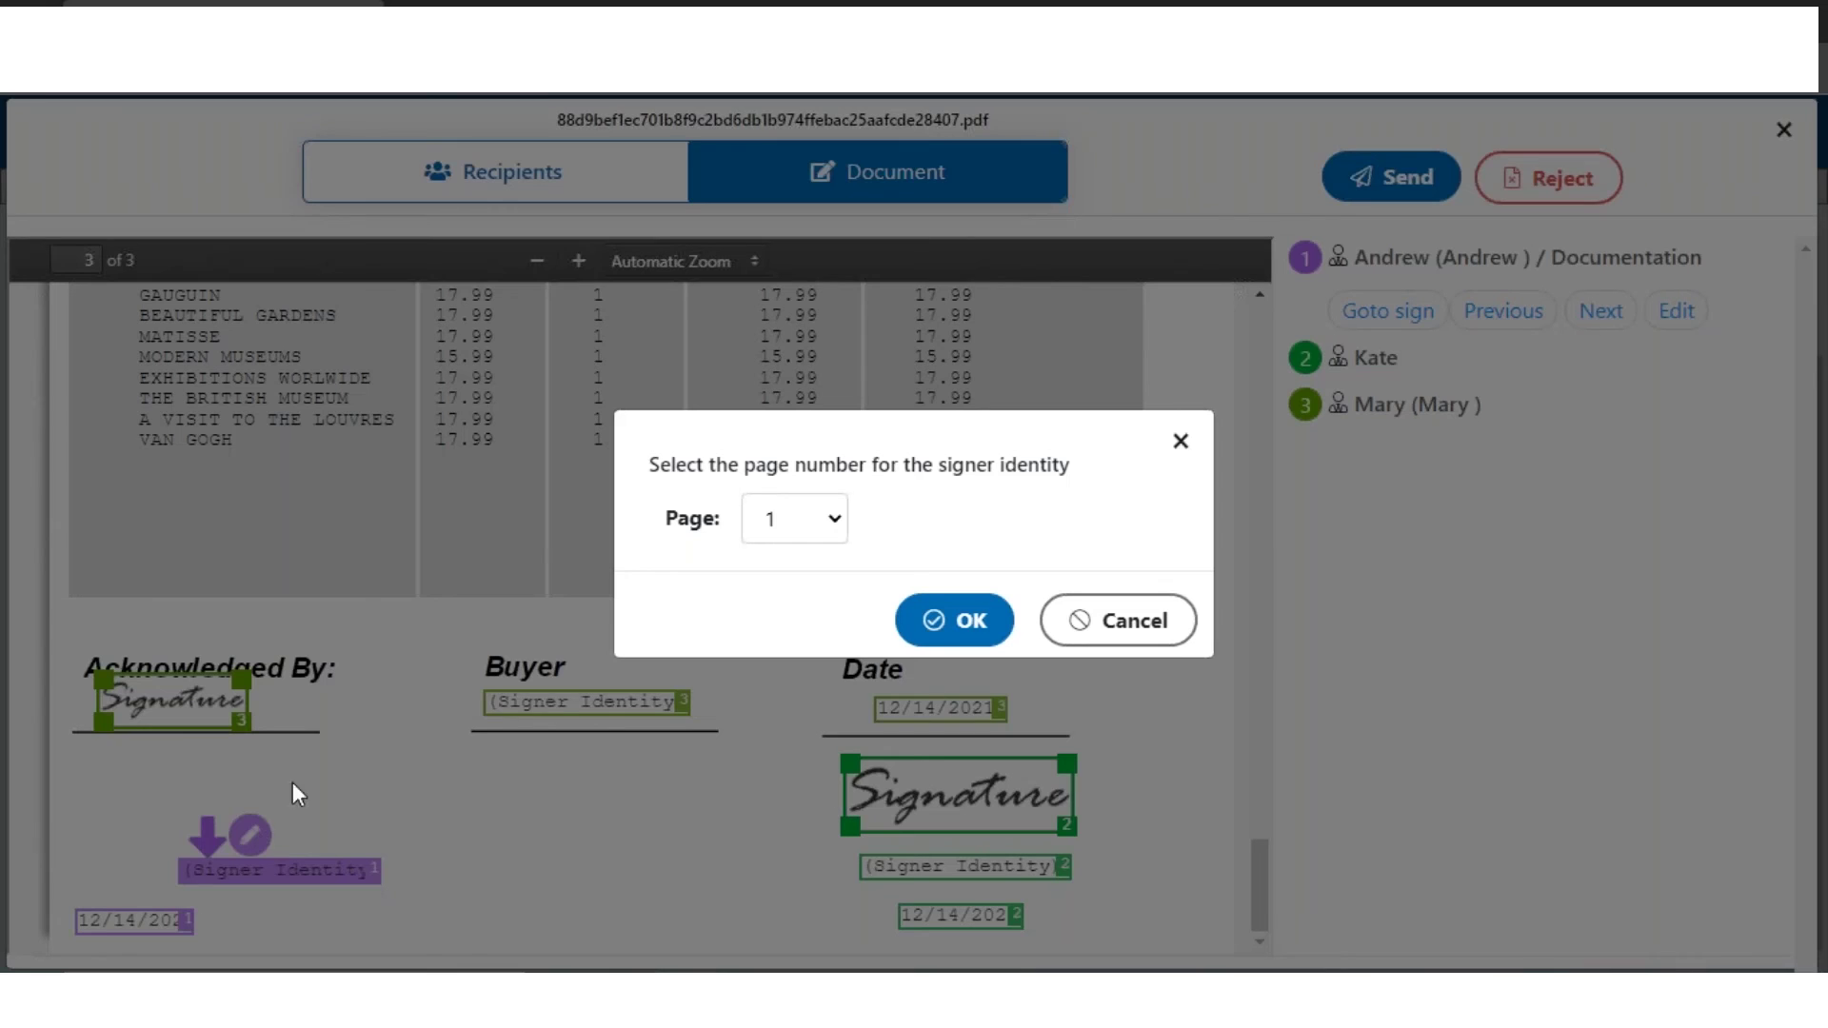
left_click(828, 521)
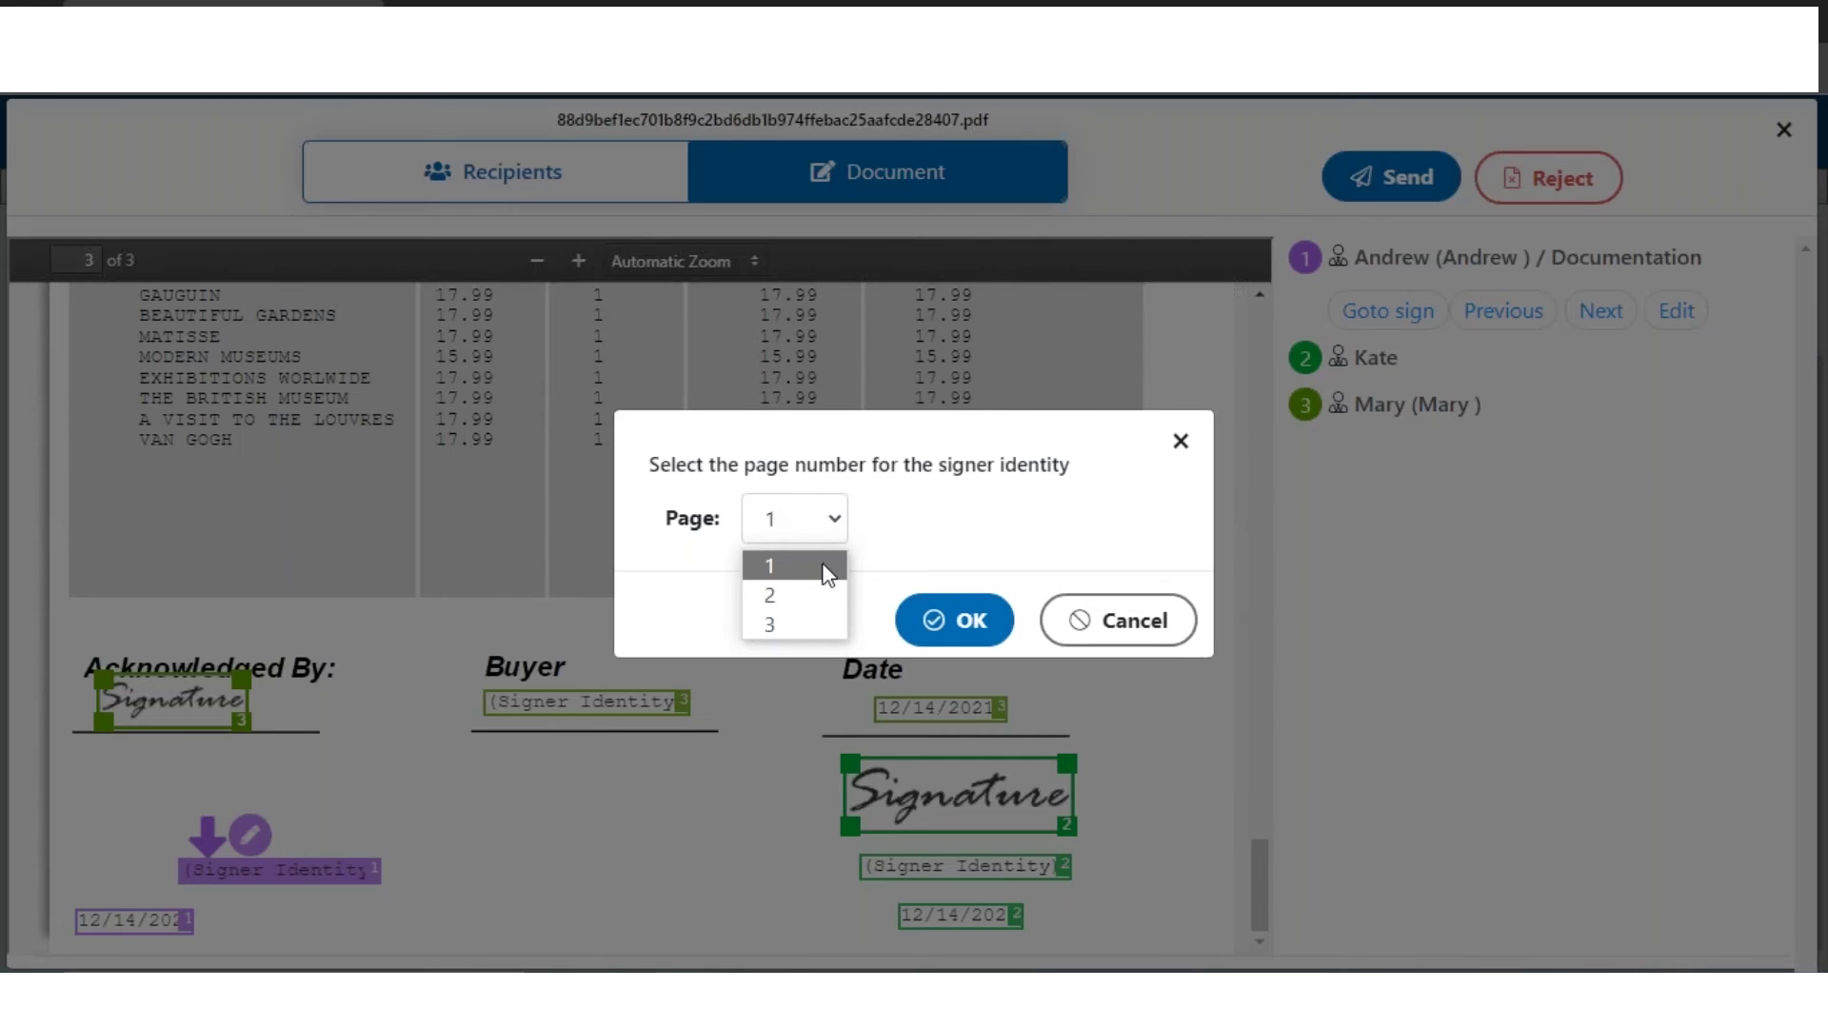
left_click(826, 569)
left_click(930, 622)
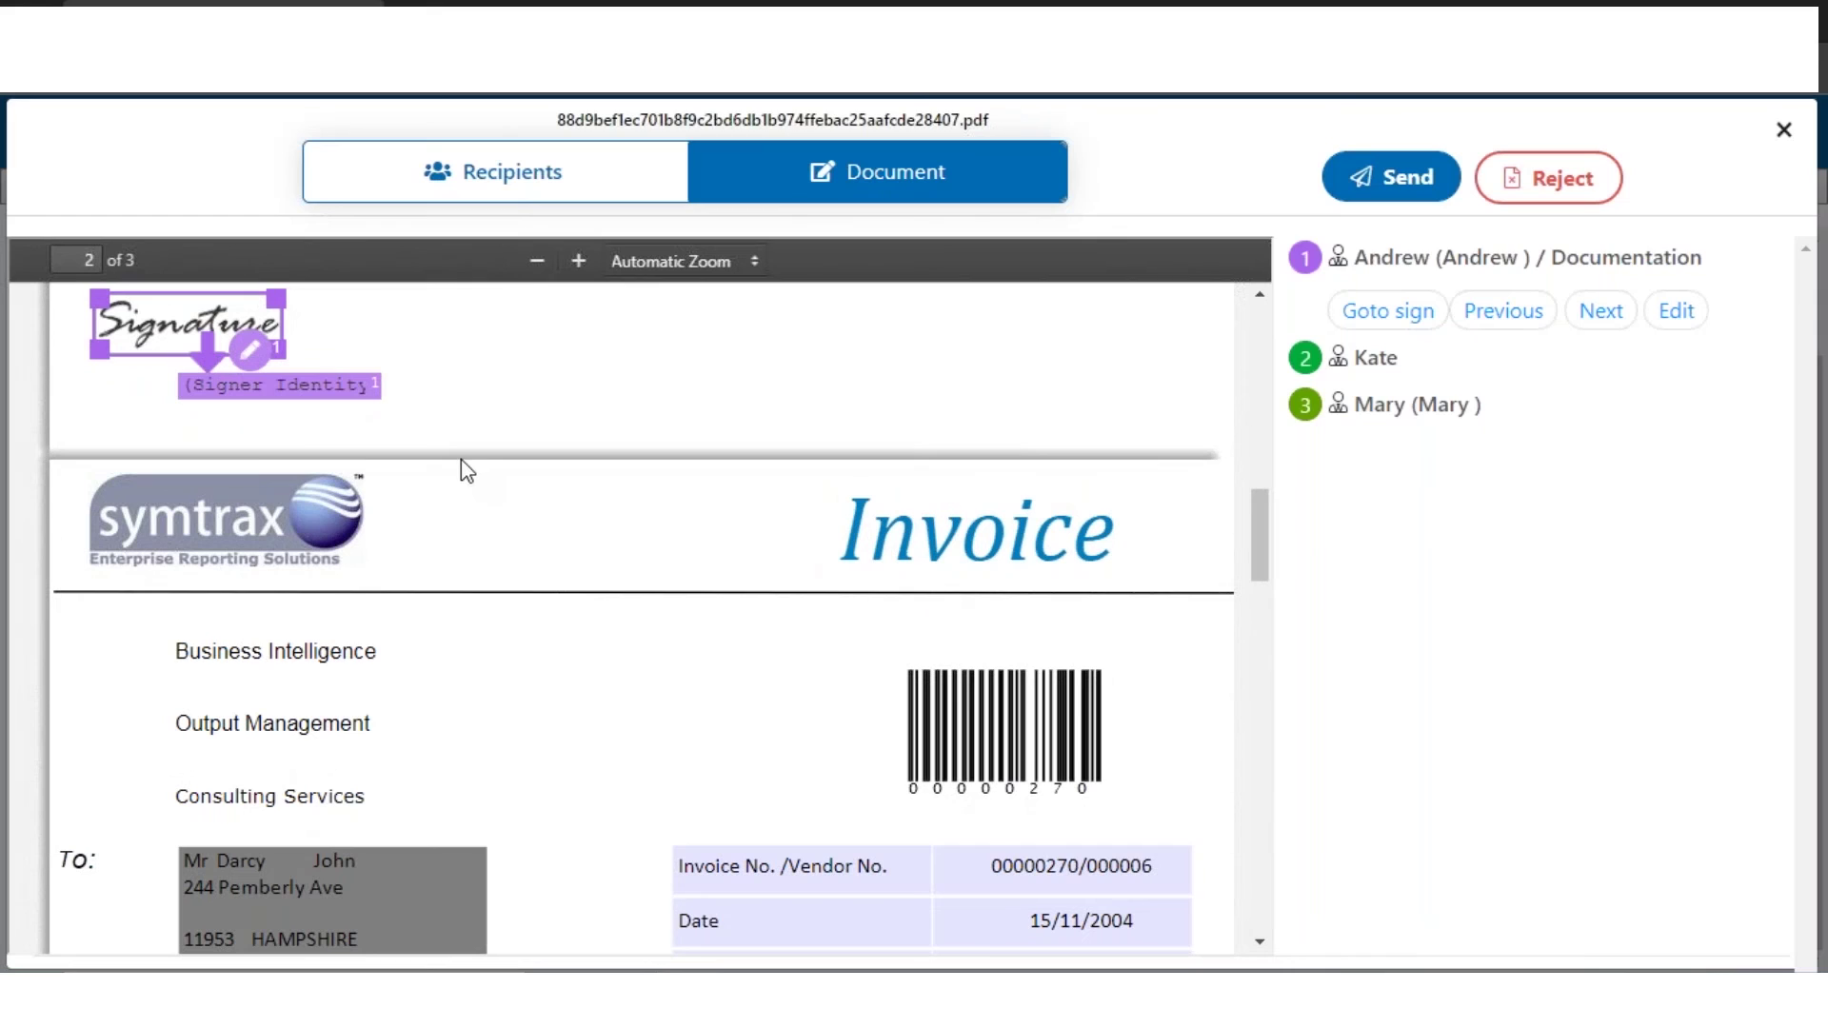
left_click_drag(319, 384, 454, 397)
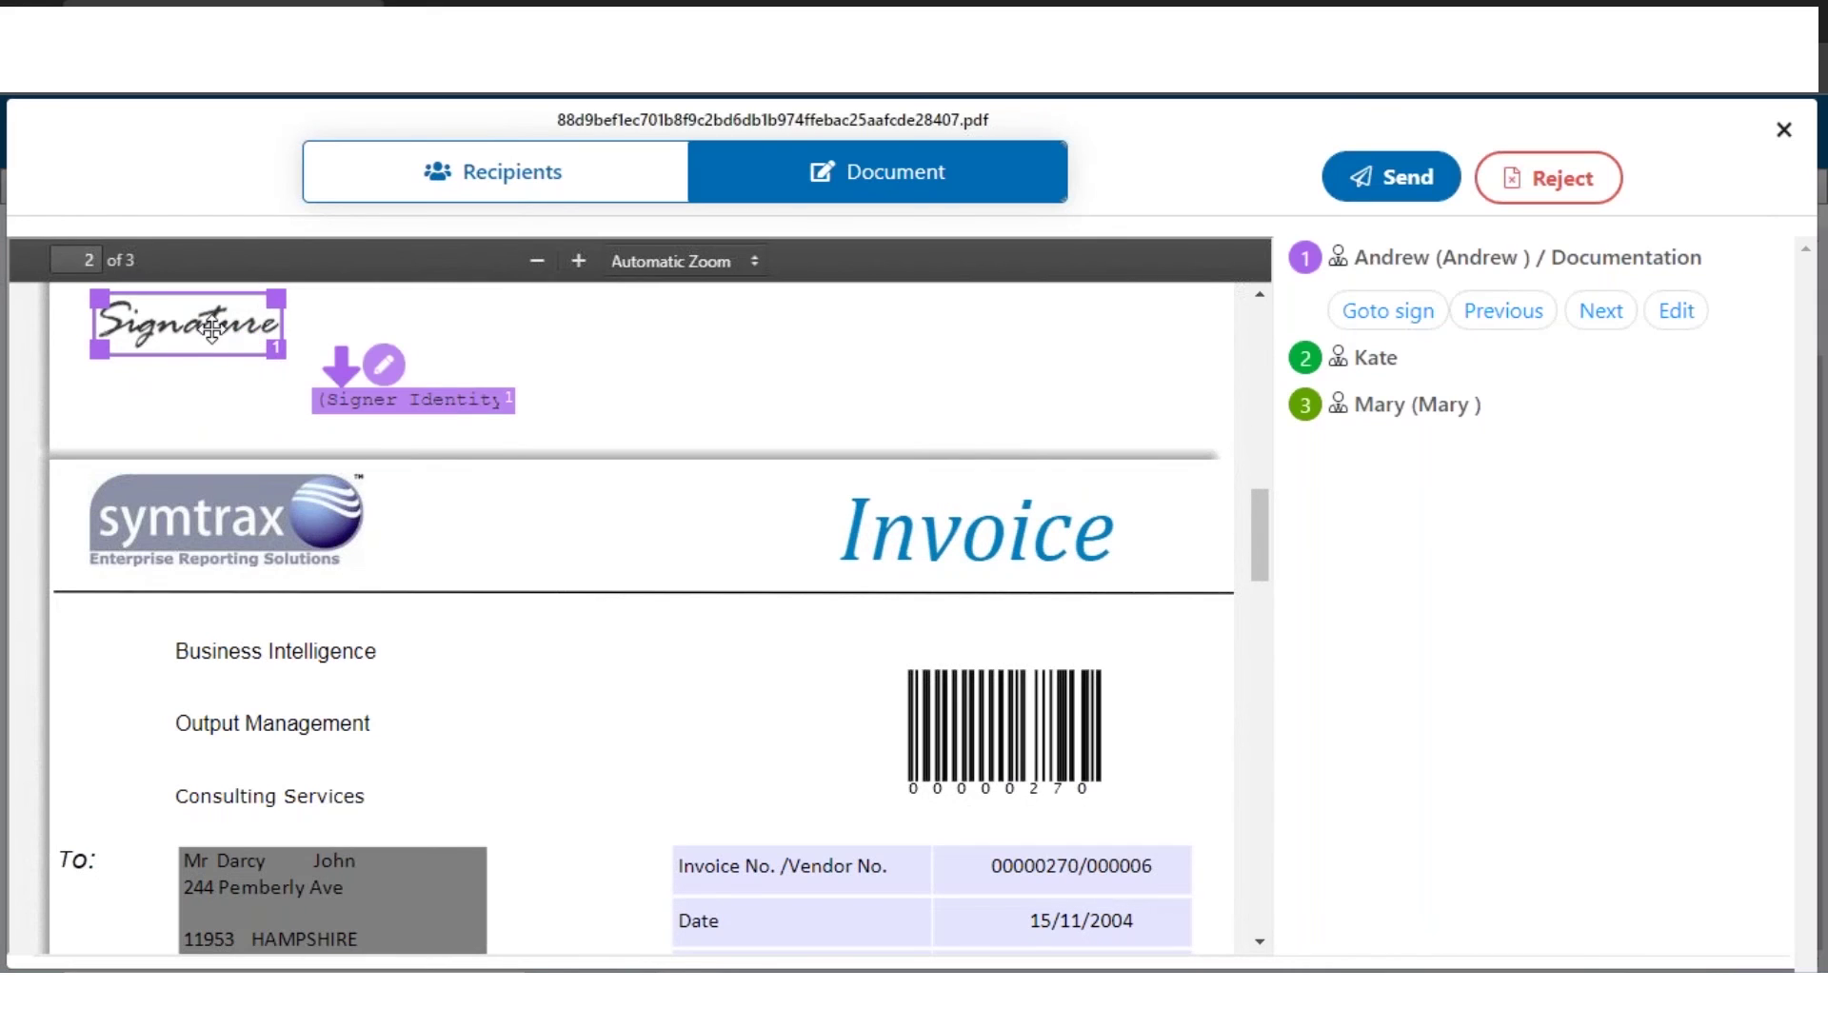
left_click_drag(212, 327, 239, 324)
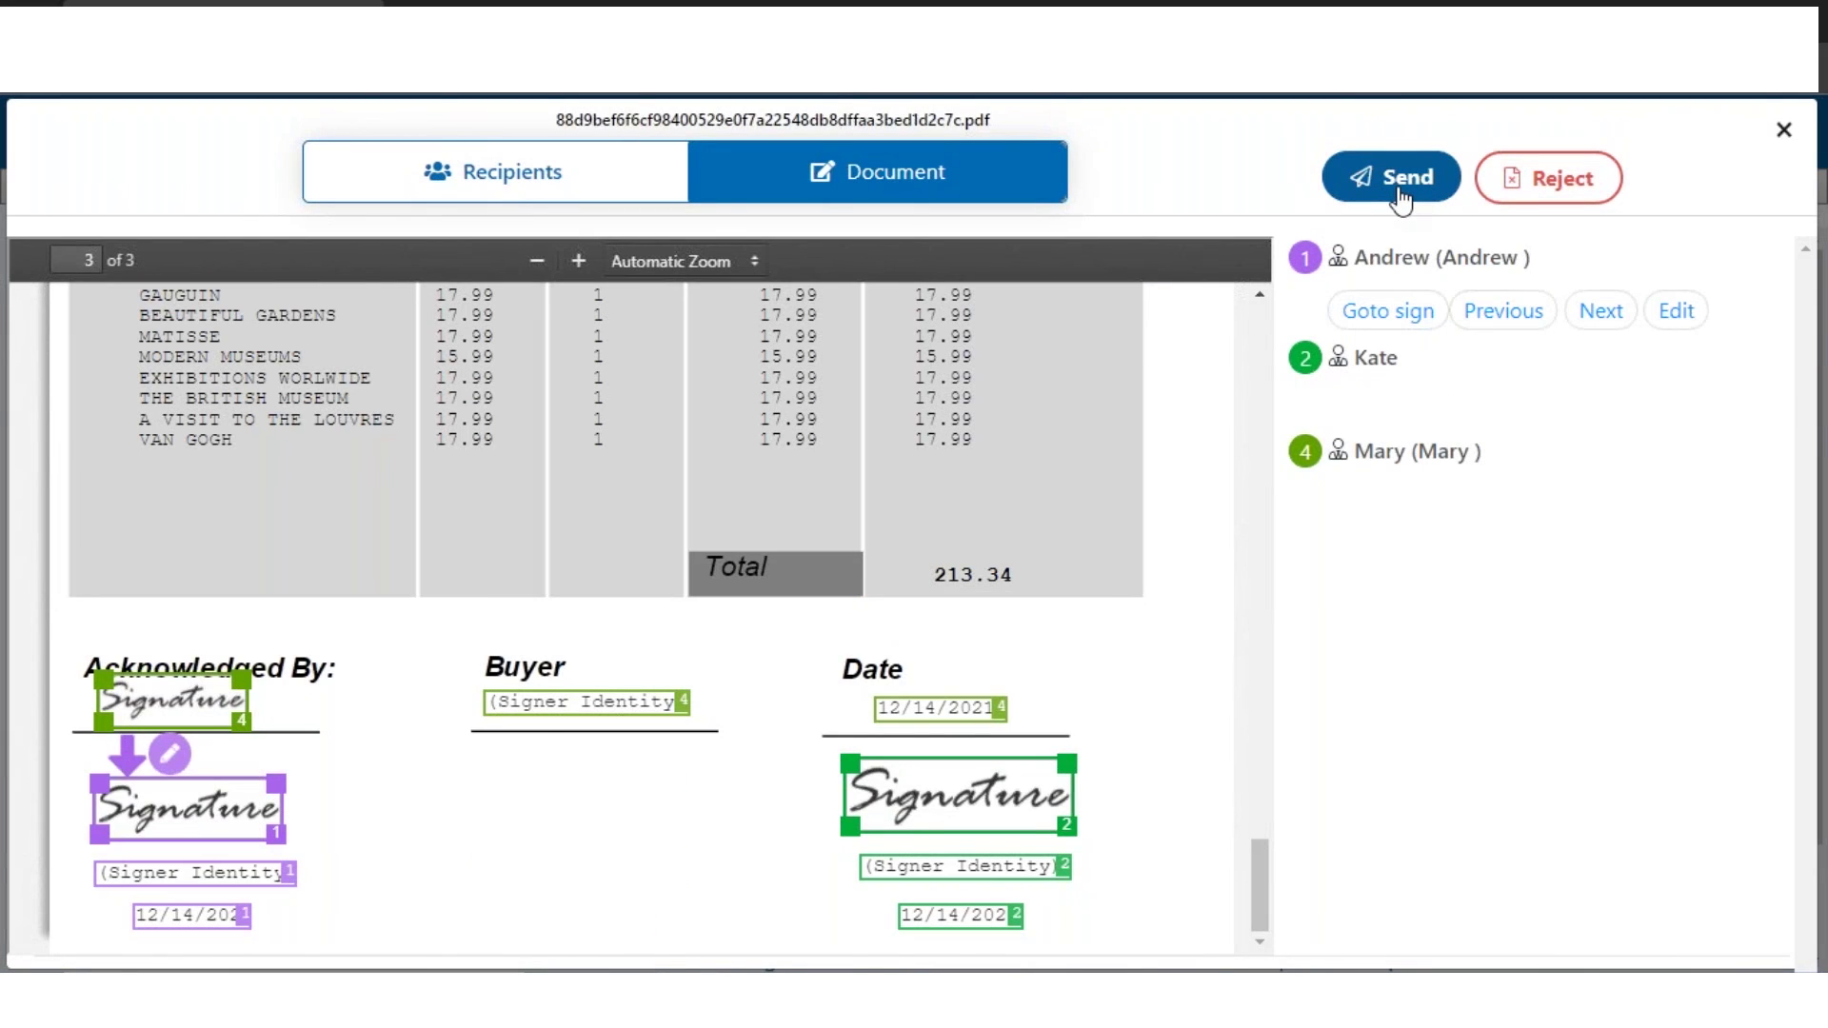
- Send the invoice and answer Yes to the validation prompt
left_click(1400, 194)
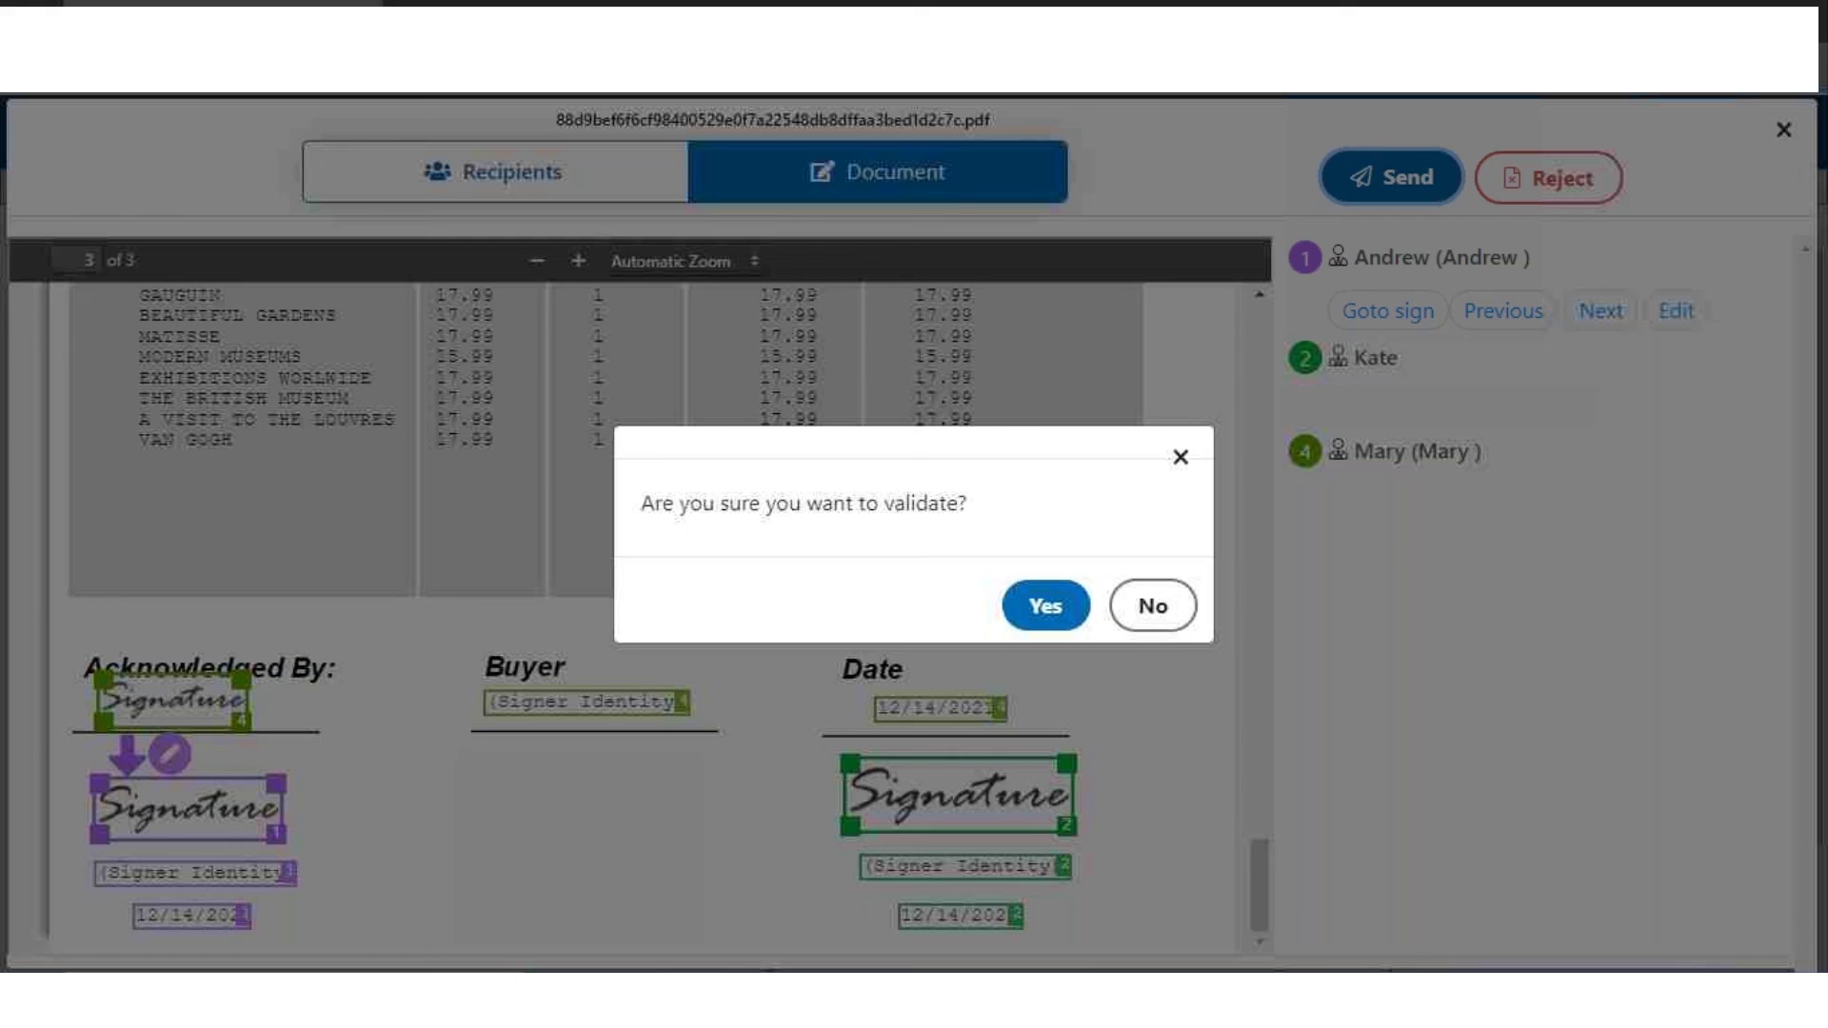
left_click(1050, 611)
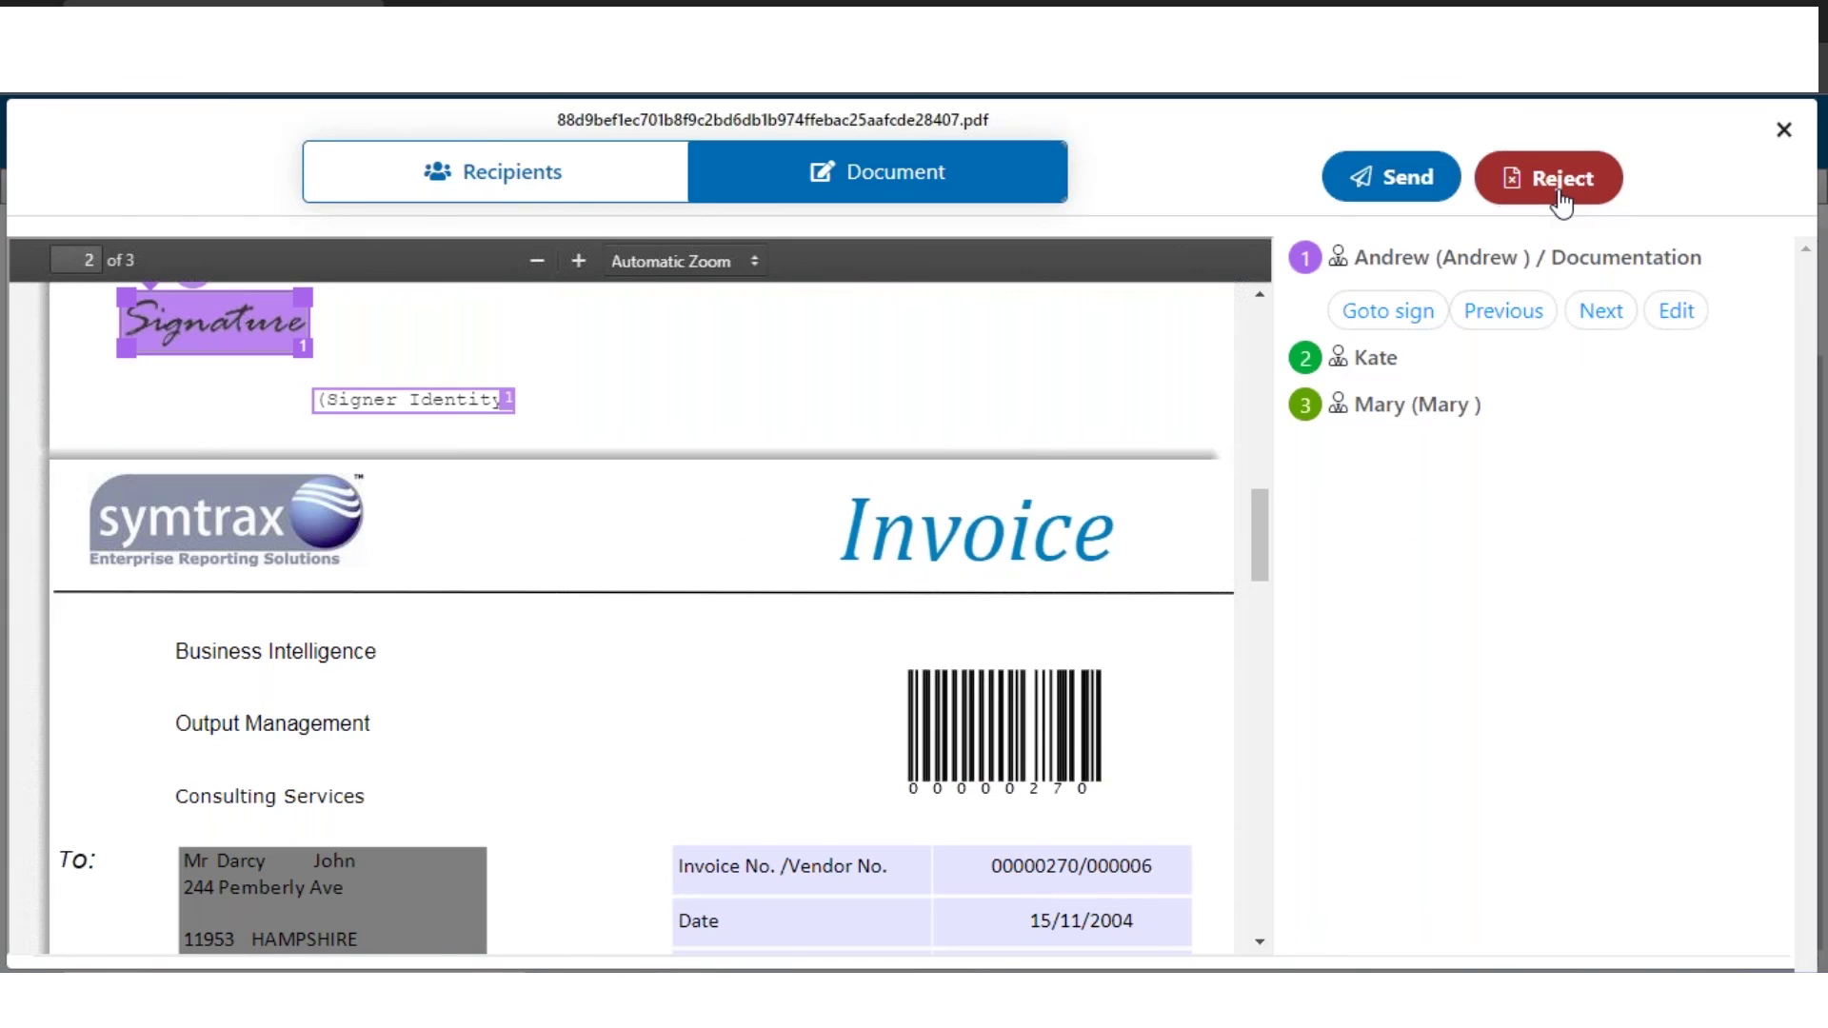